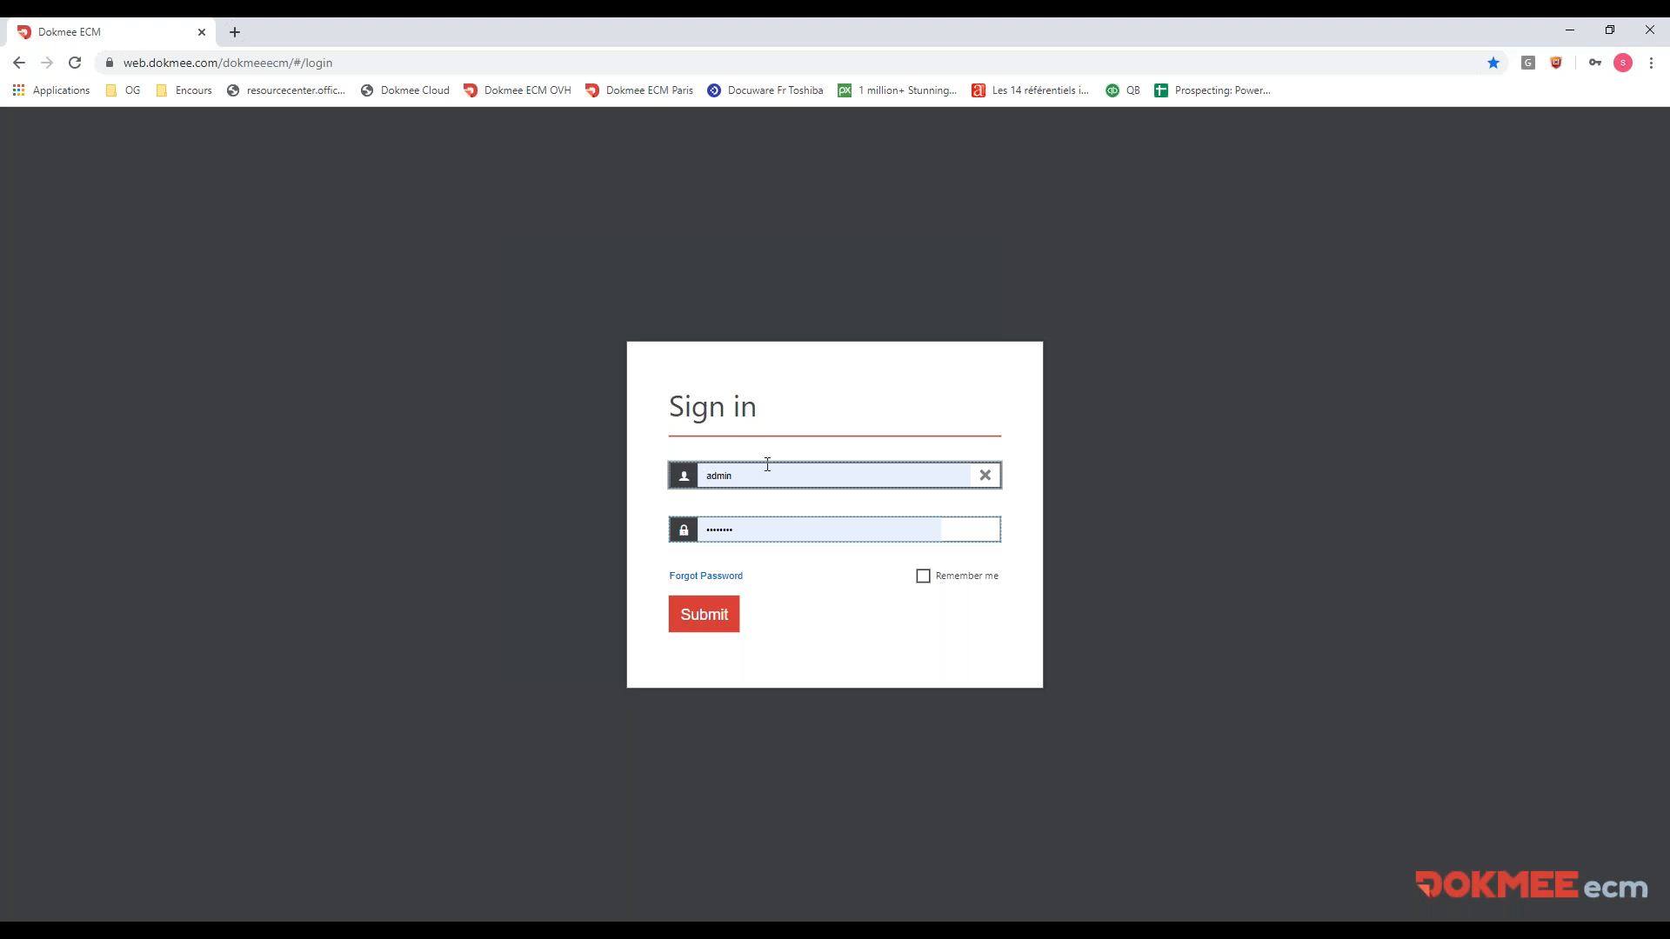
# - Sign in with the prefilled credentials and open the Files and Workflow Manager modules alongside the dashboard
pyautogui.click(709, 620)
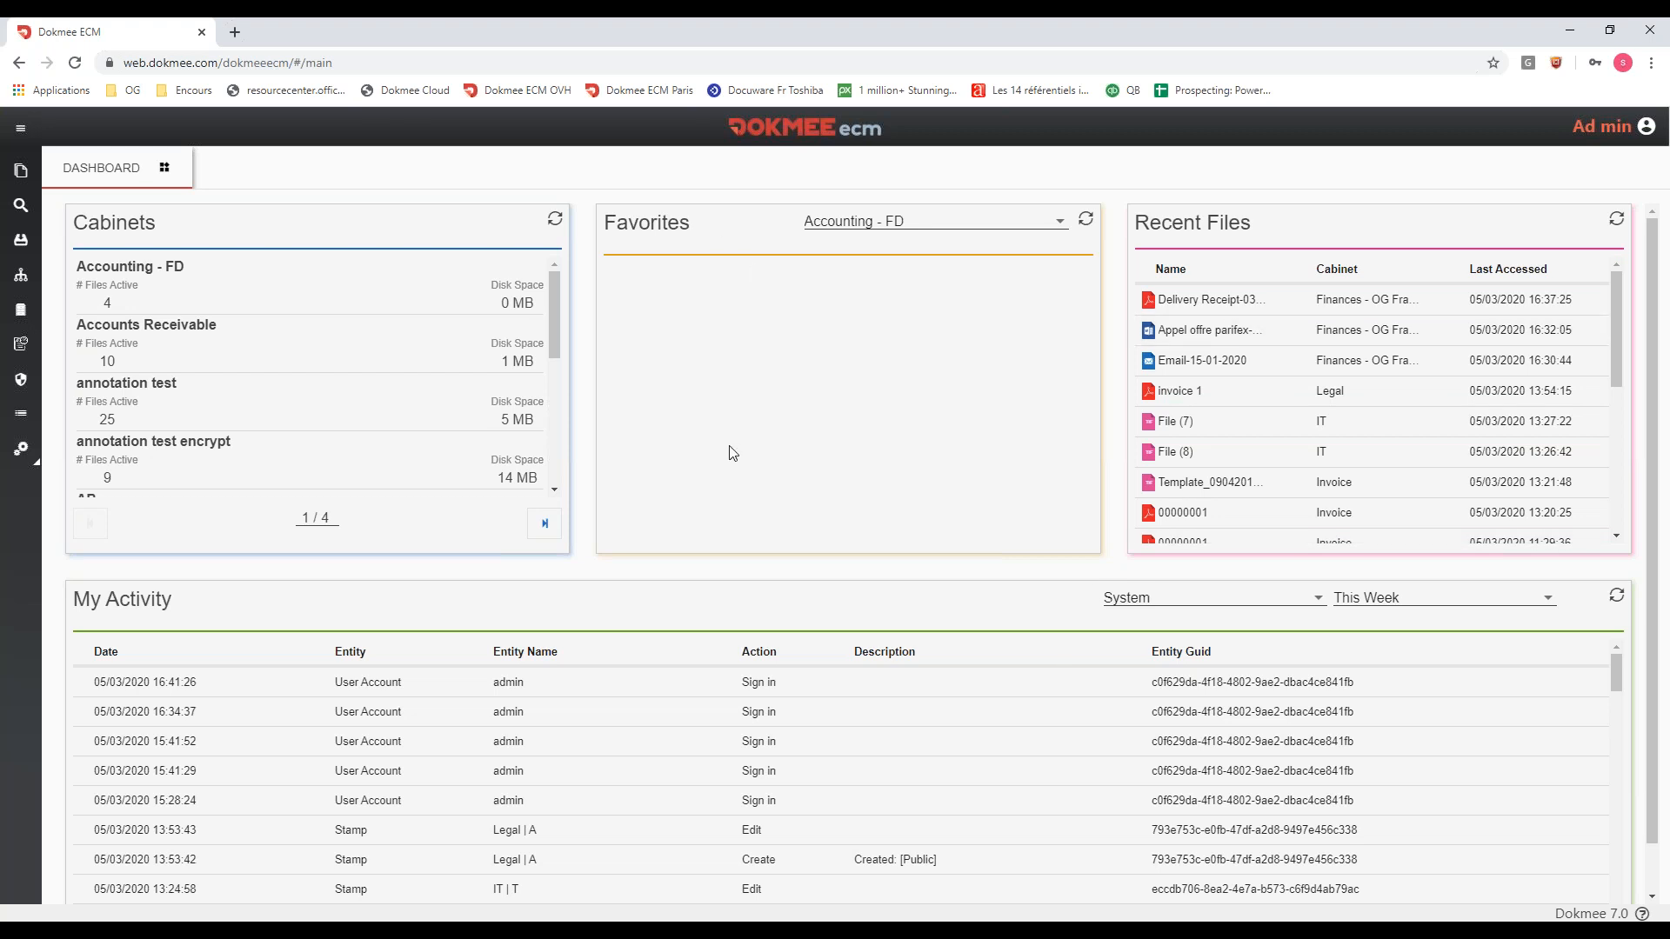
pyautogui.click(19, 129)
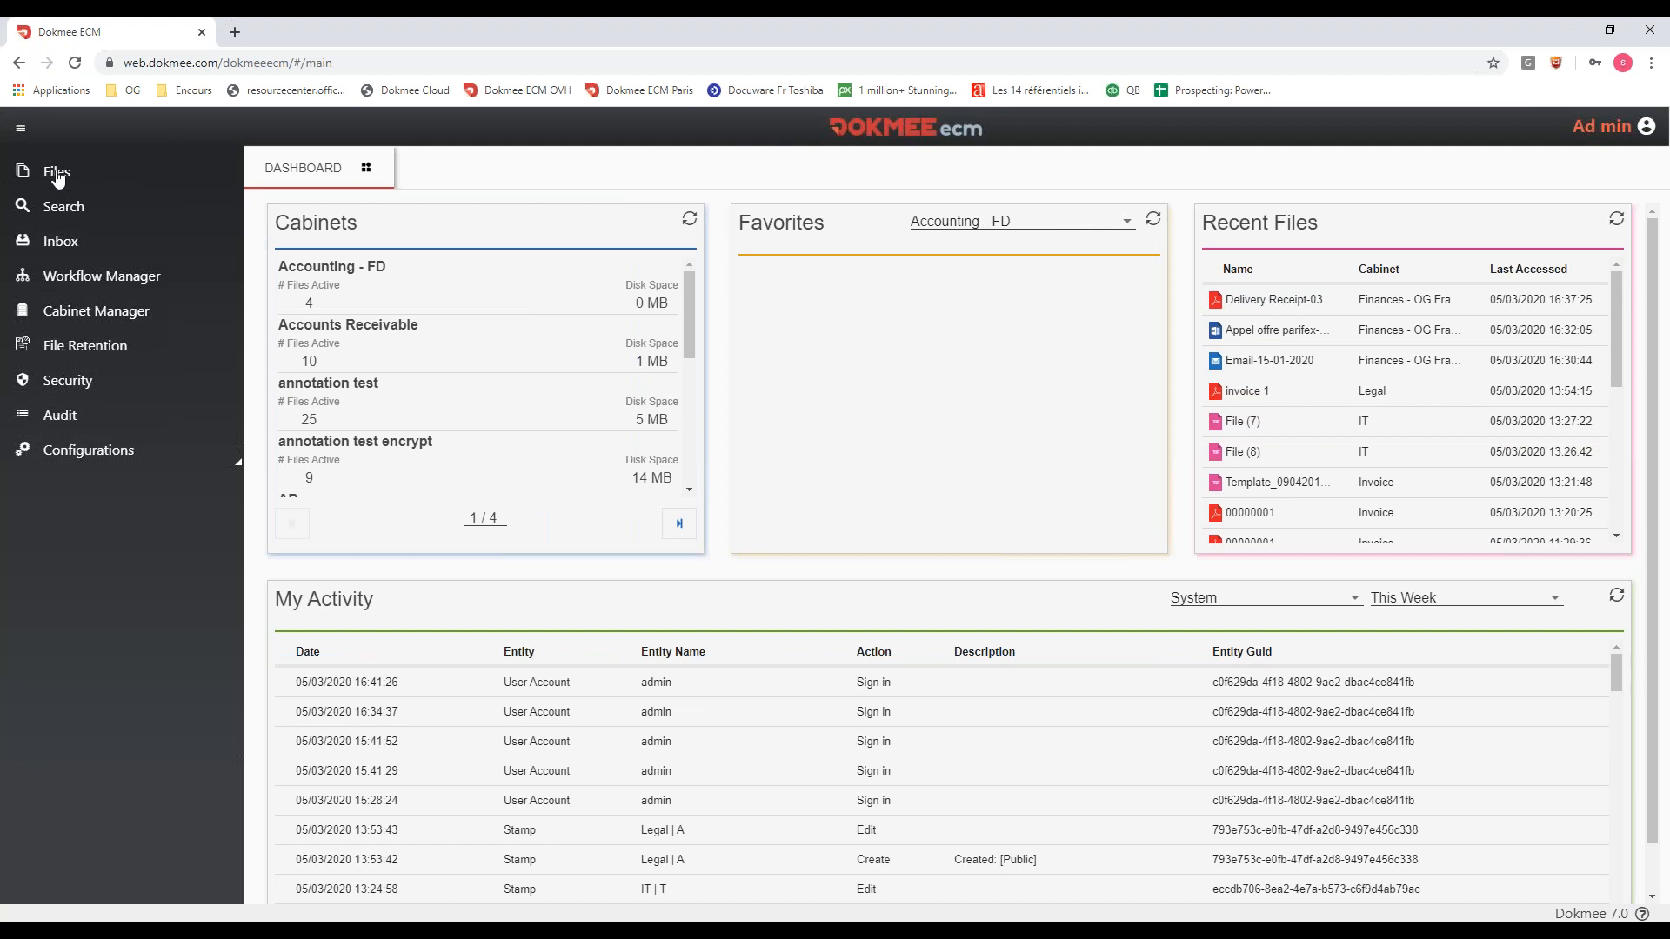
pyautogui.click(56, 173)
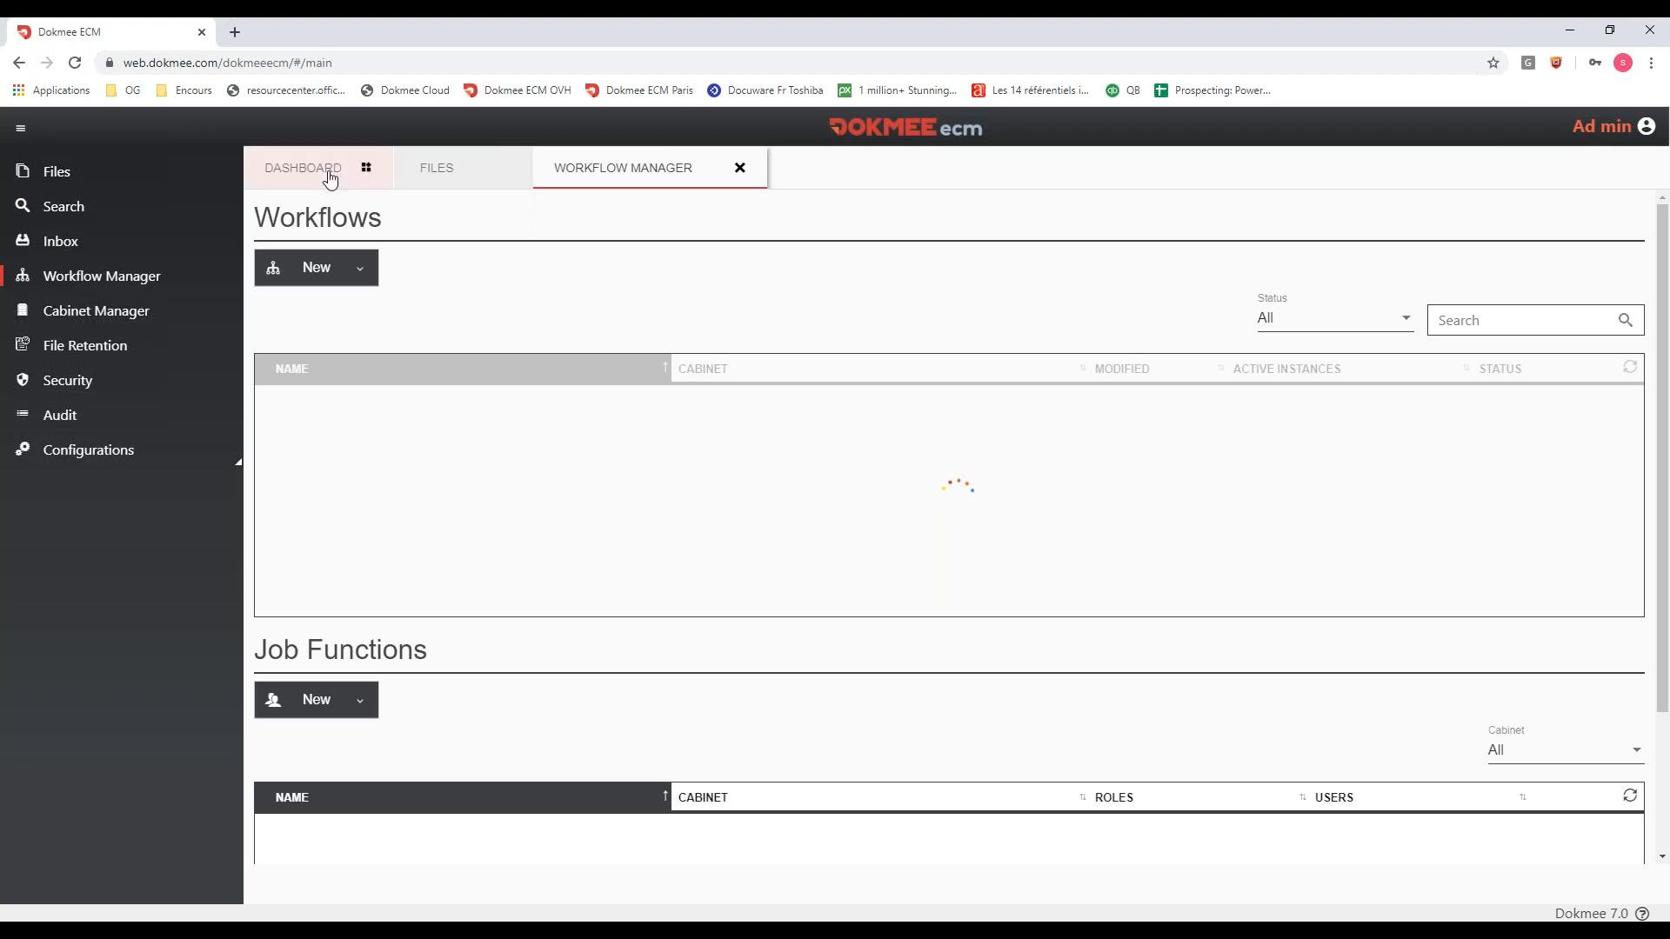
pyautogui.click(302, 167)
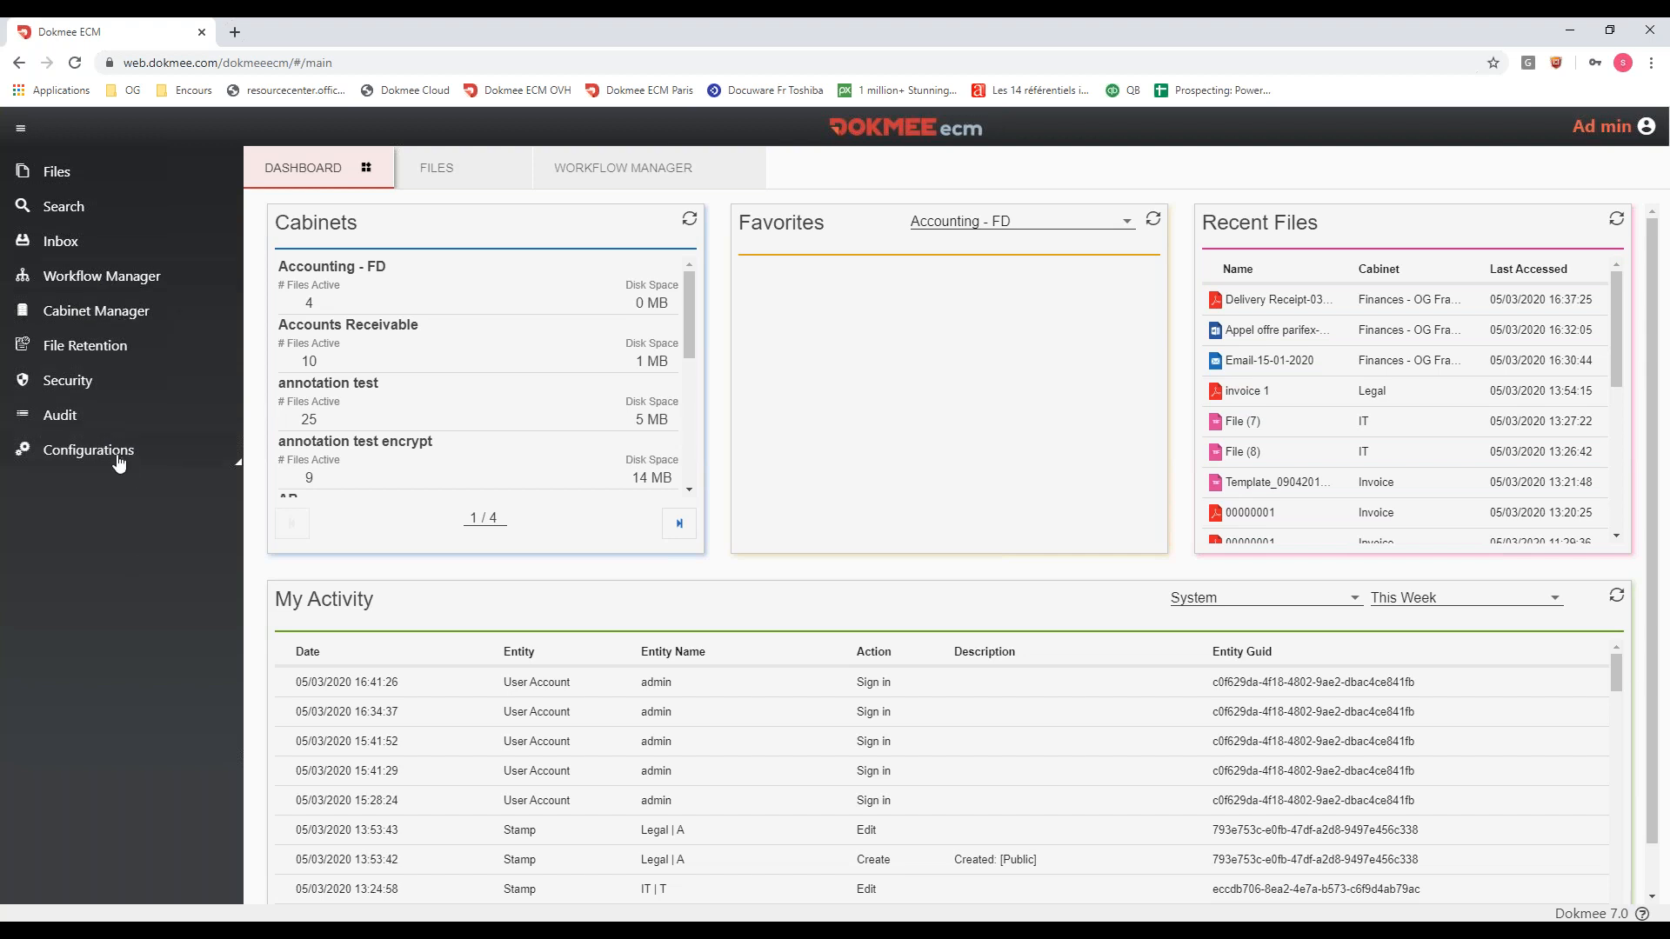
pyautogui.click(20, 128)
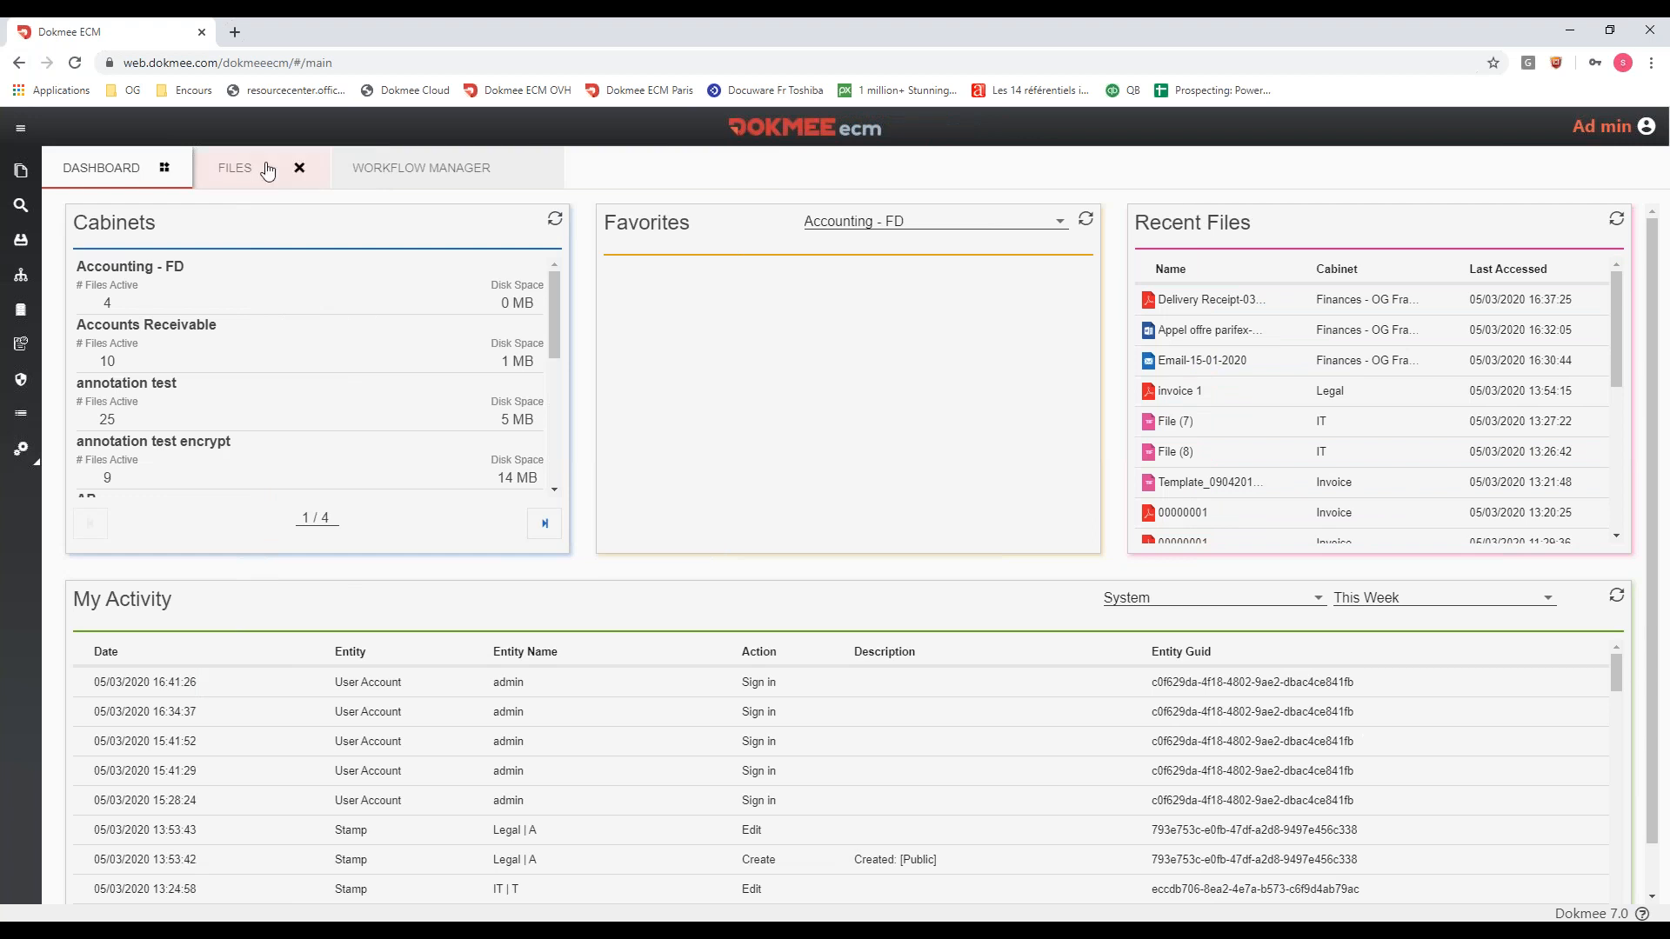
# - List all files of the Factures - OG France cabinet and open Invoice_4041 for viewing
pyautogui.click(341, 377)
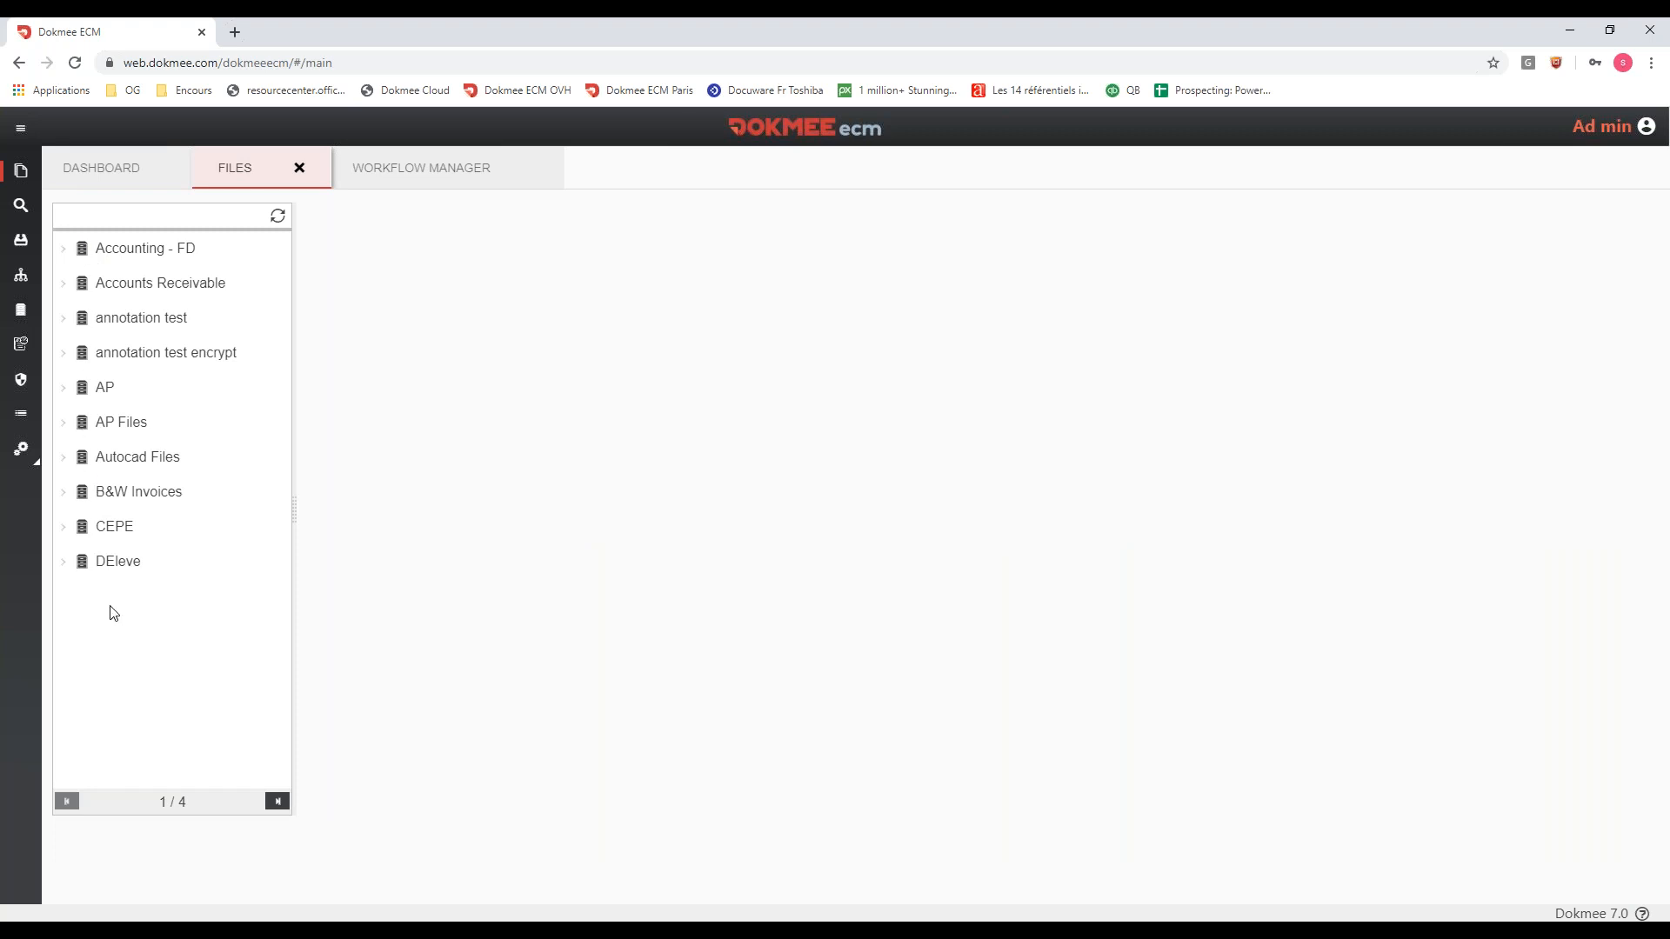
pyautogui.click(276, 803)
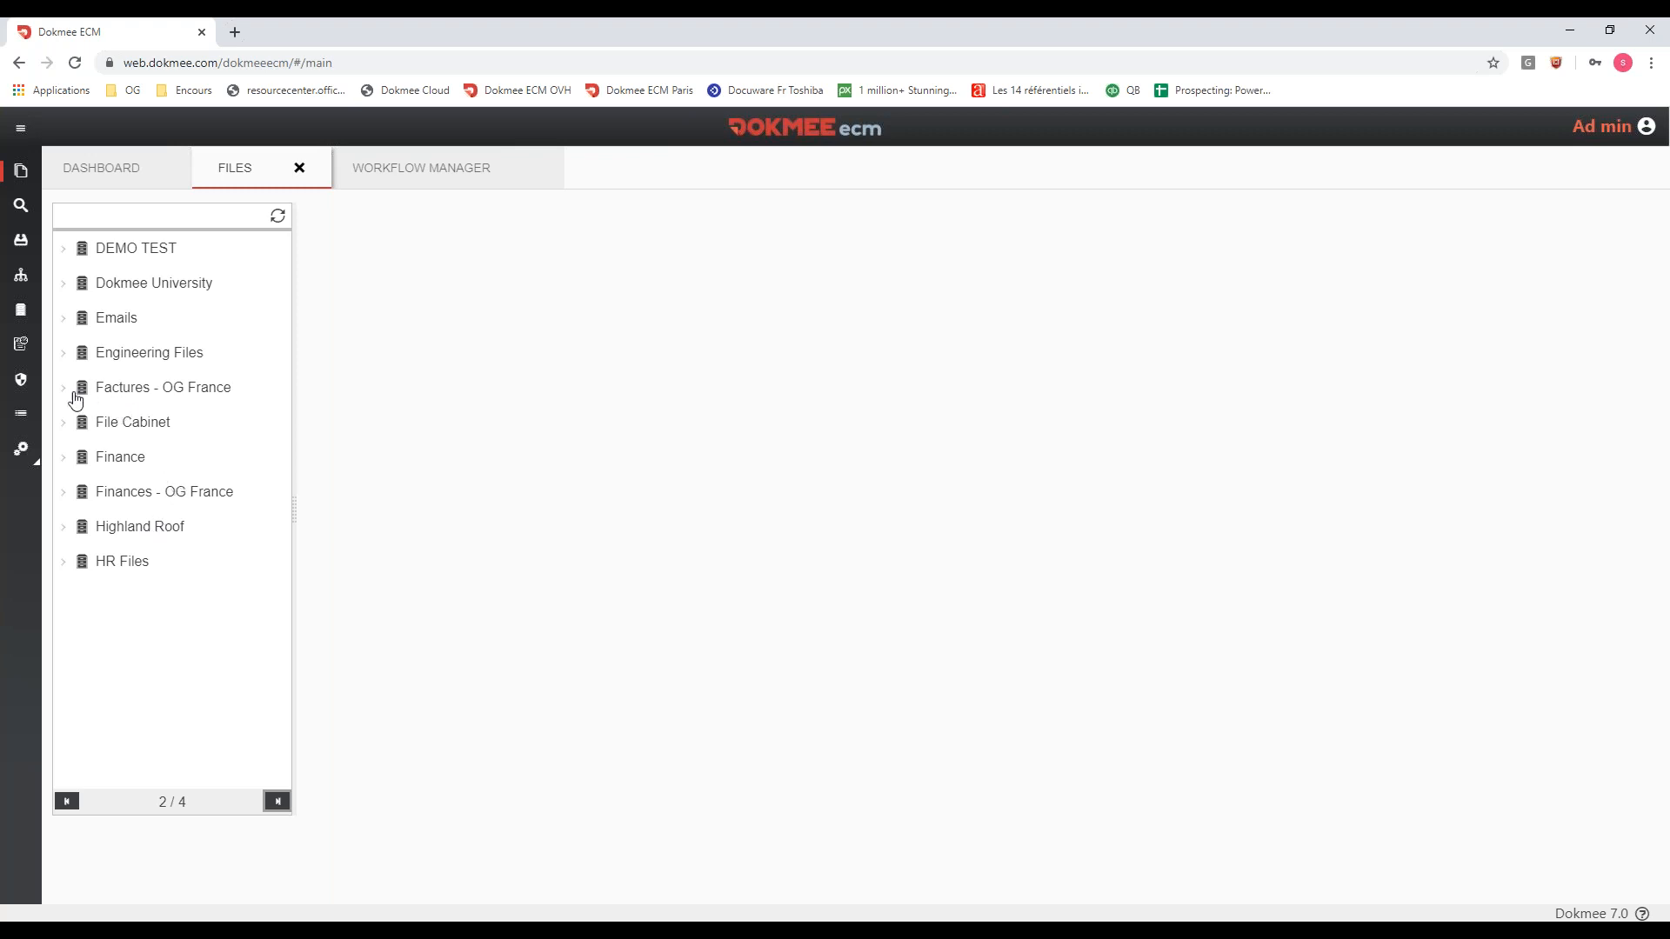
pyautogui.click(110, 388)
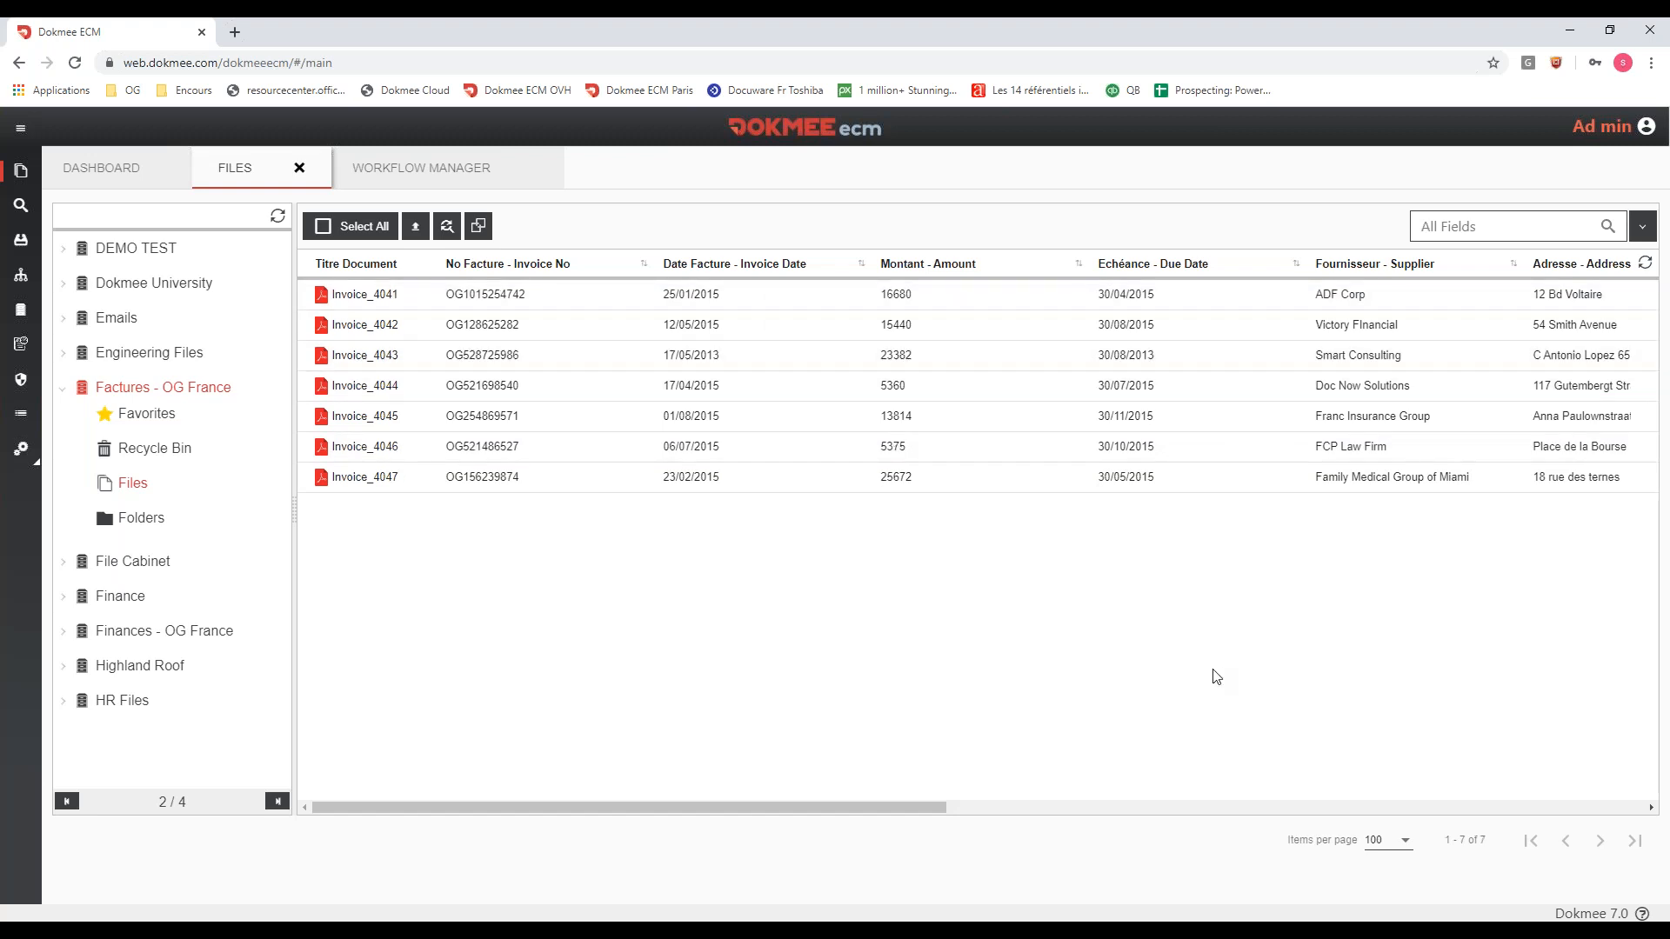
pyautogui.click(470, 296)
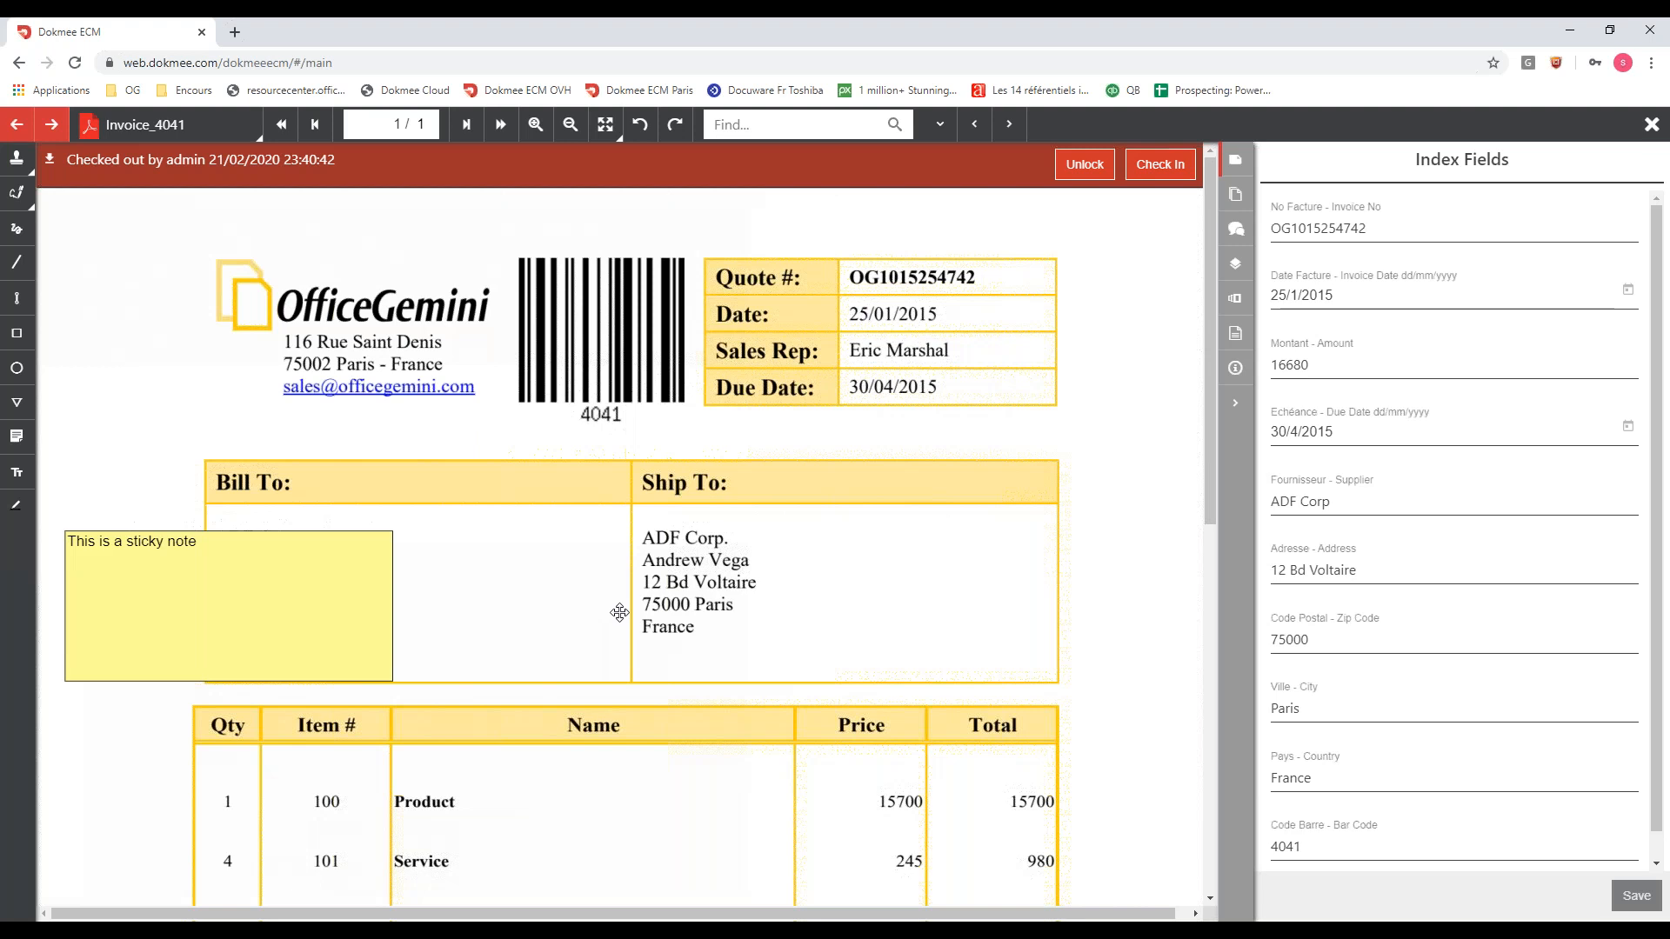
# - Close the Invoice_4041 document without unlocking it, leaving the file checked out
pyautogui.click(1649, 126)
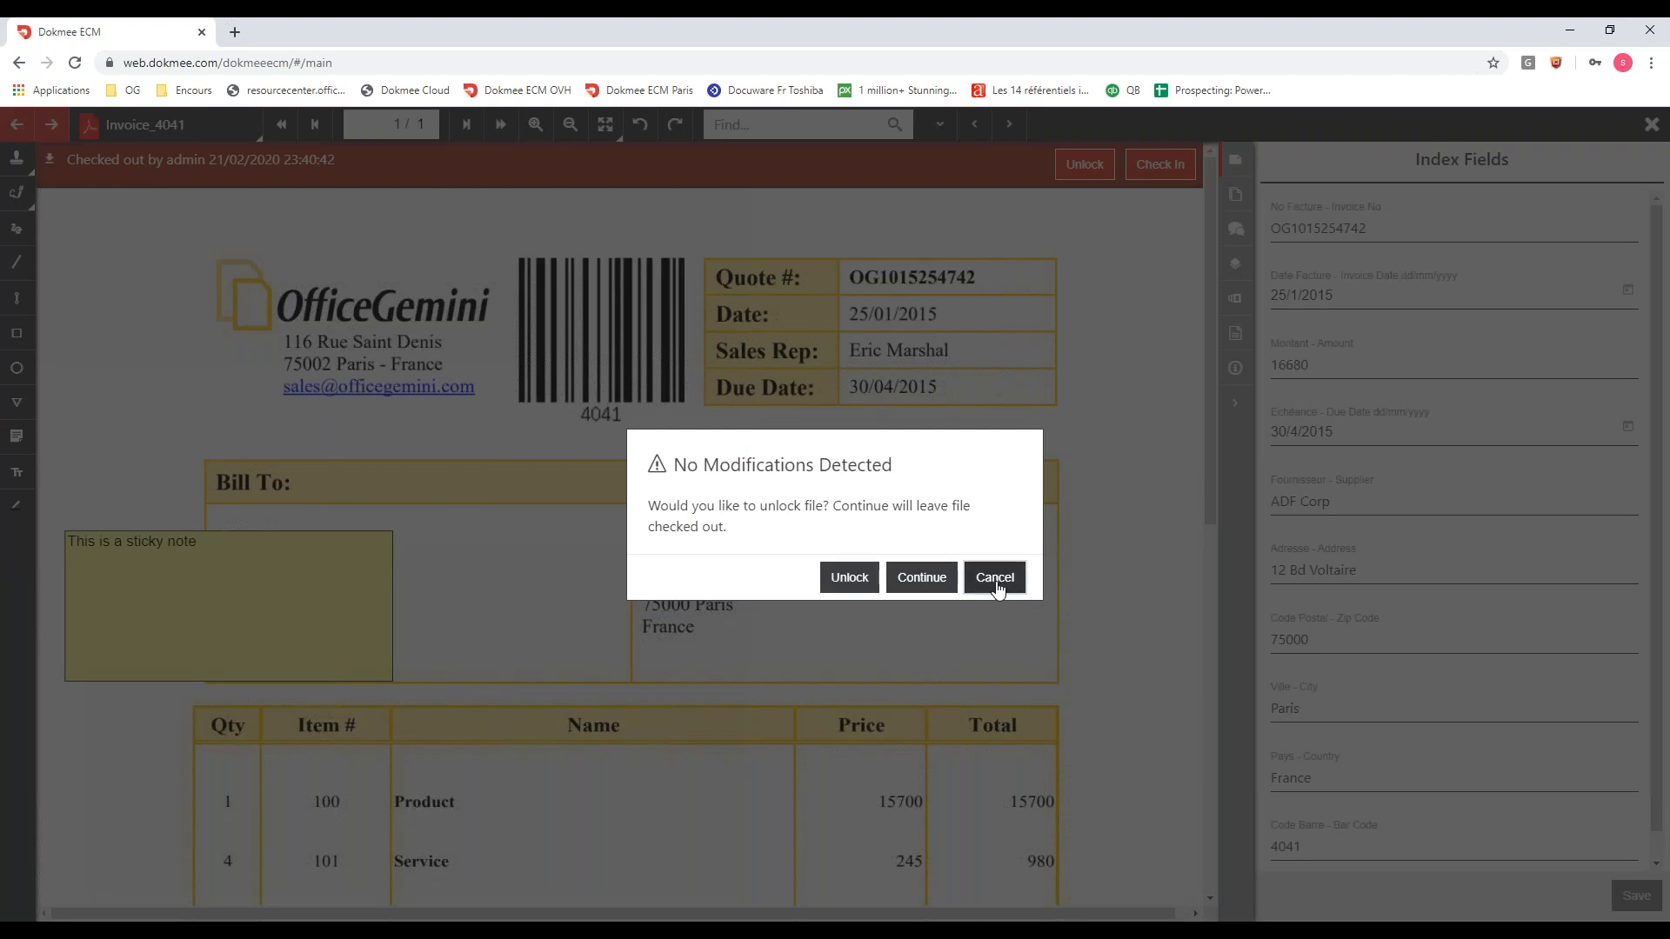
pyautogui.click(995, 579)
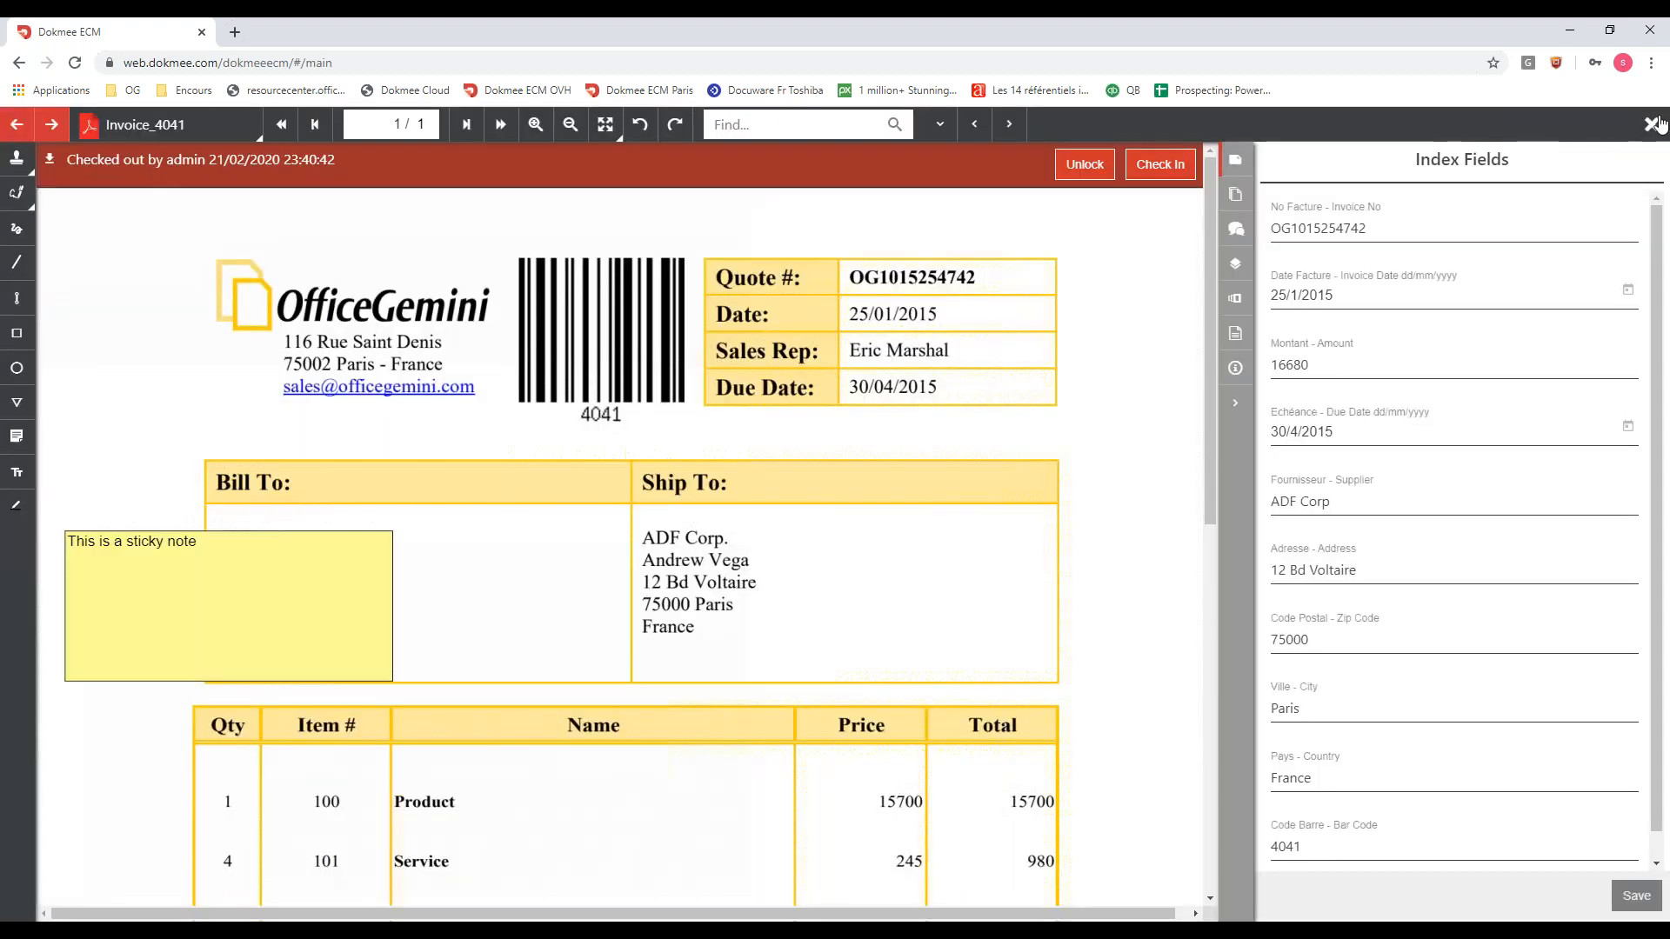
pyautogui.click(1652, 125)
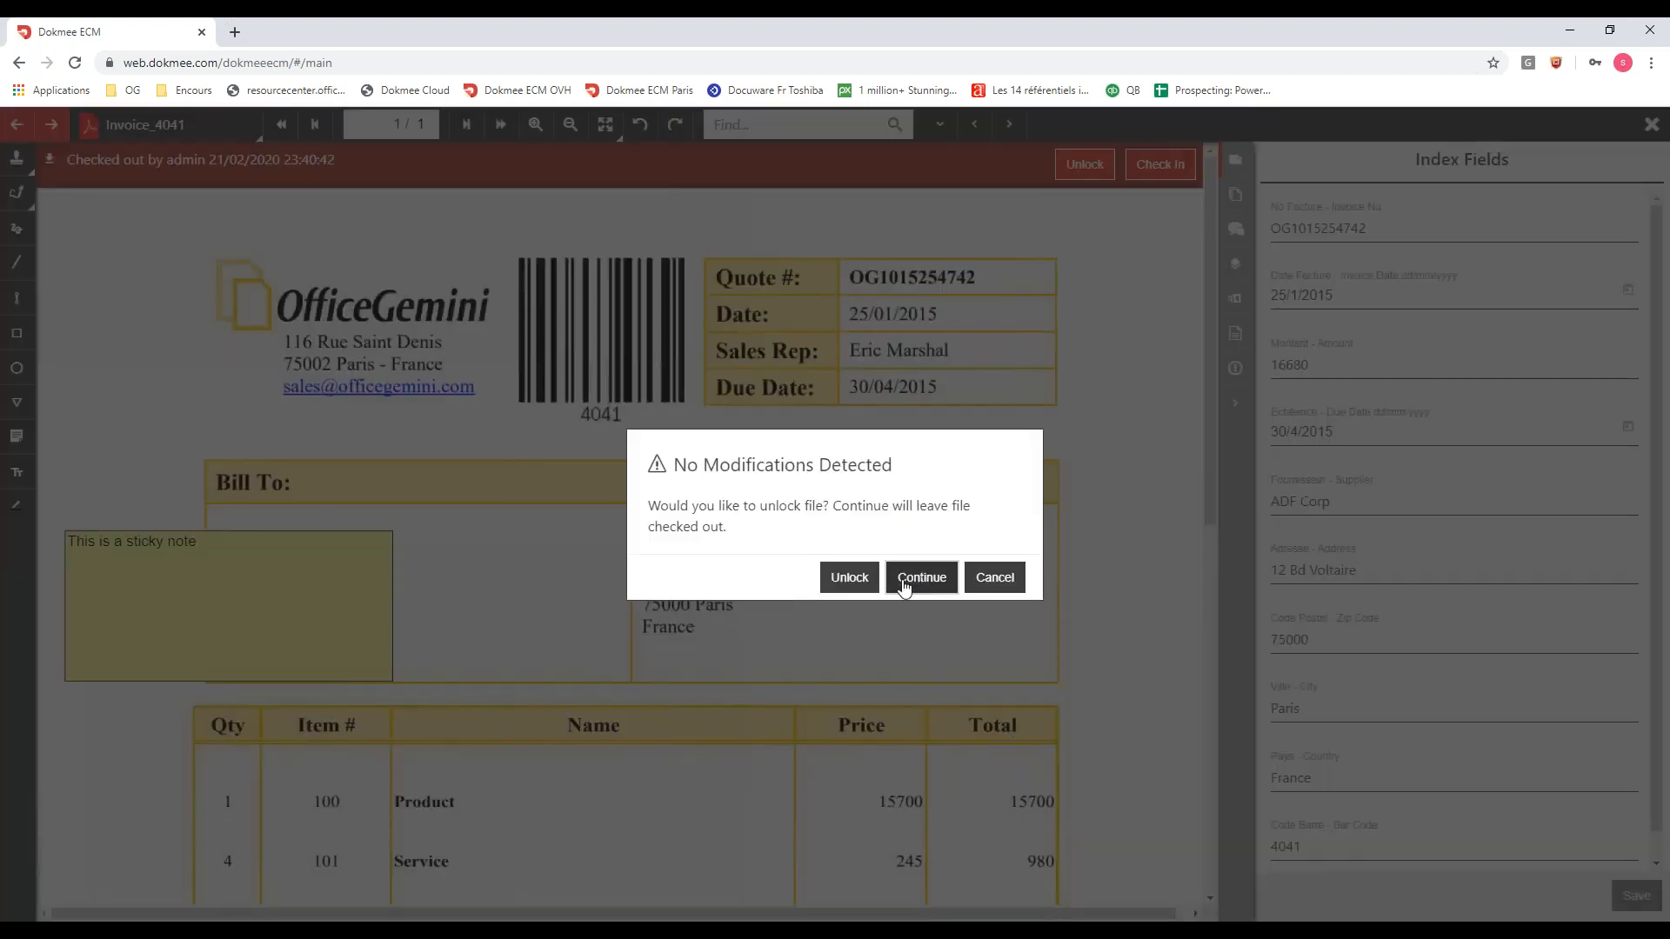
pyautogui.click(921, 579)
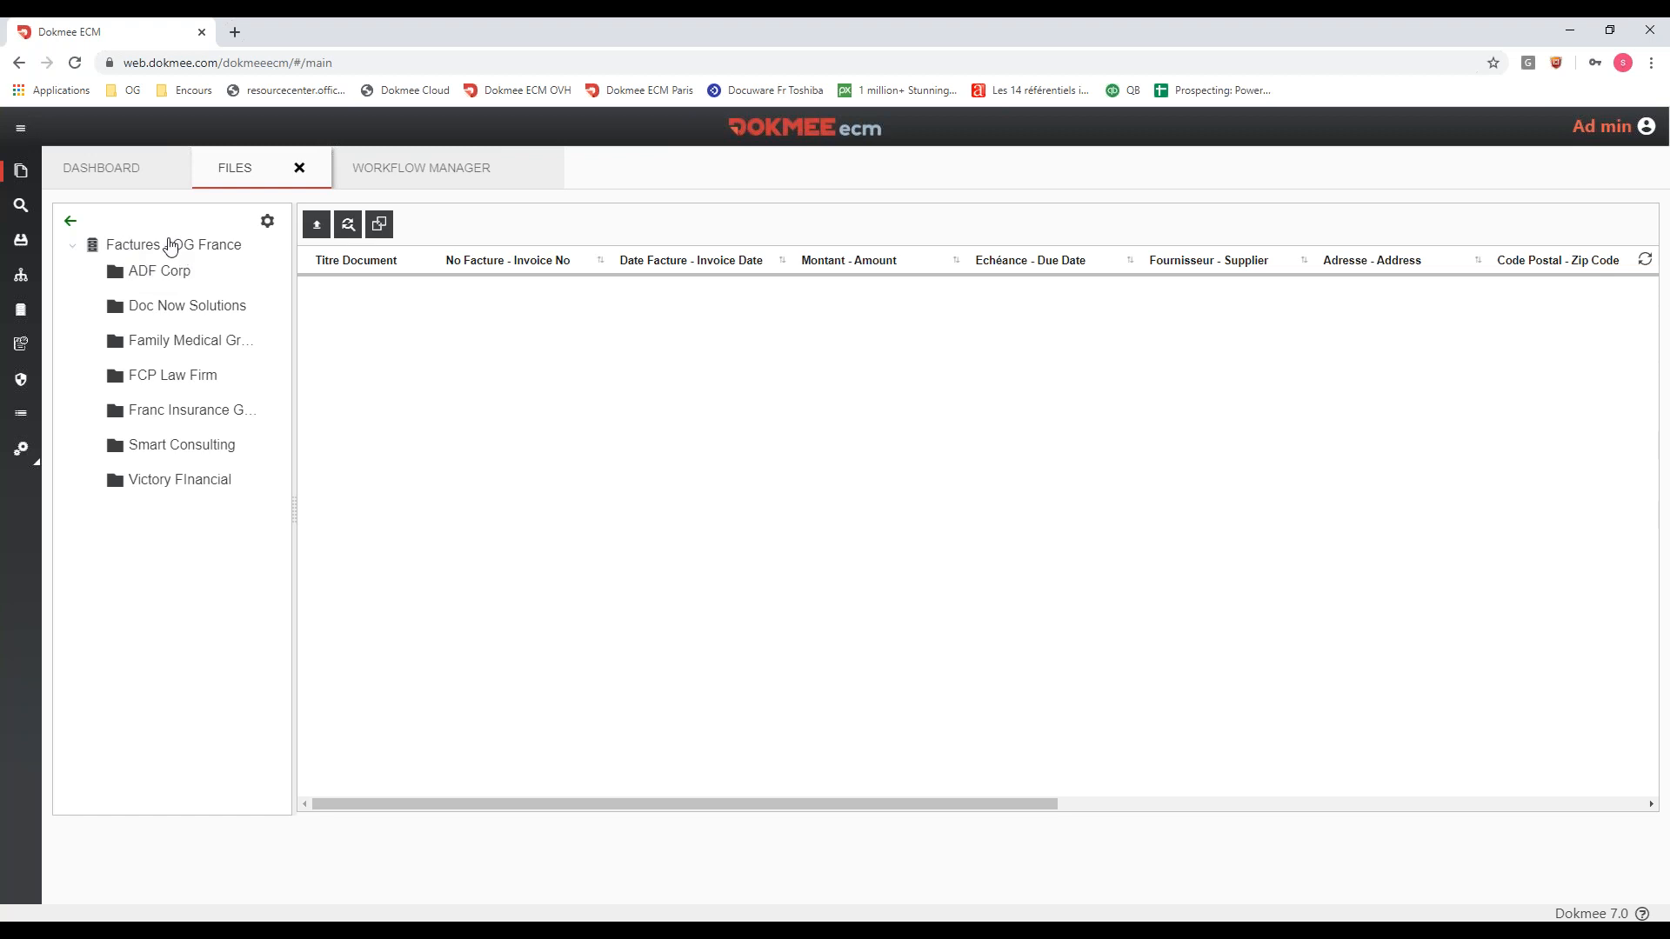
# - Show the contents of the ADF Corp and Doc Now Solutions folders in the Factures - OG France cabinet
pyautogui.click(178, 271)
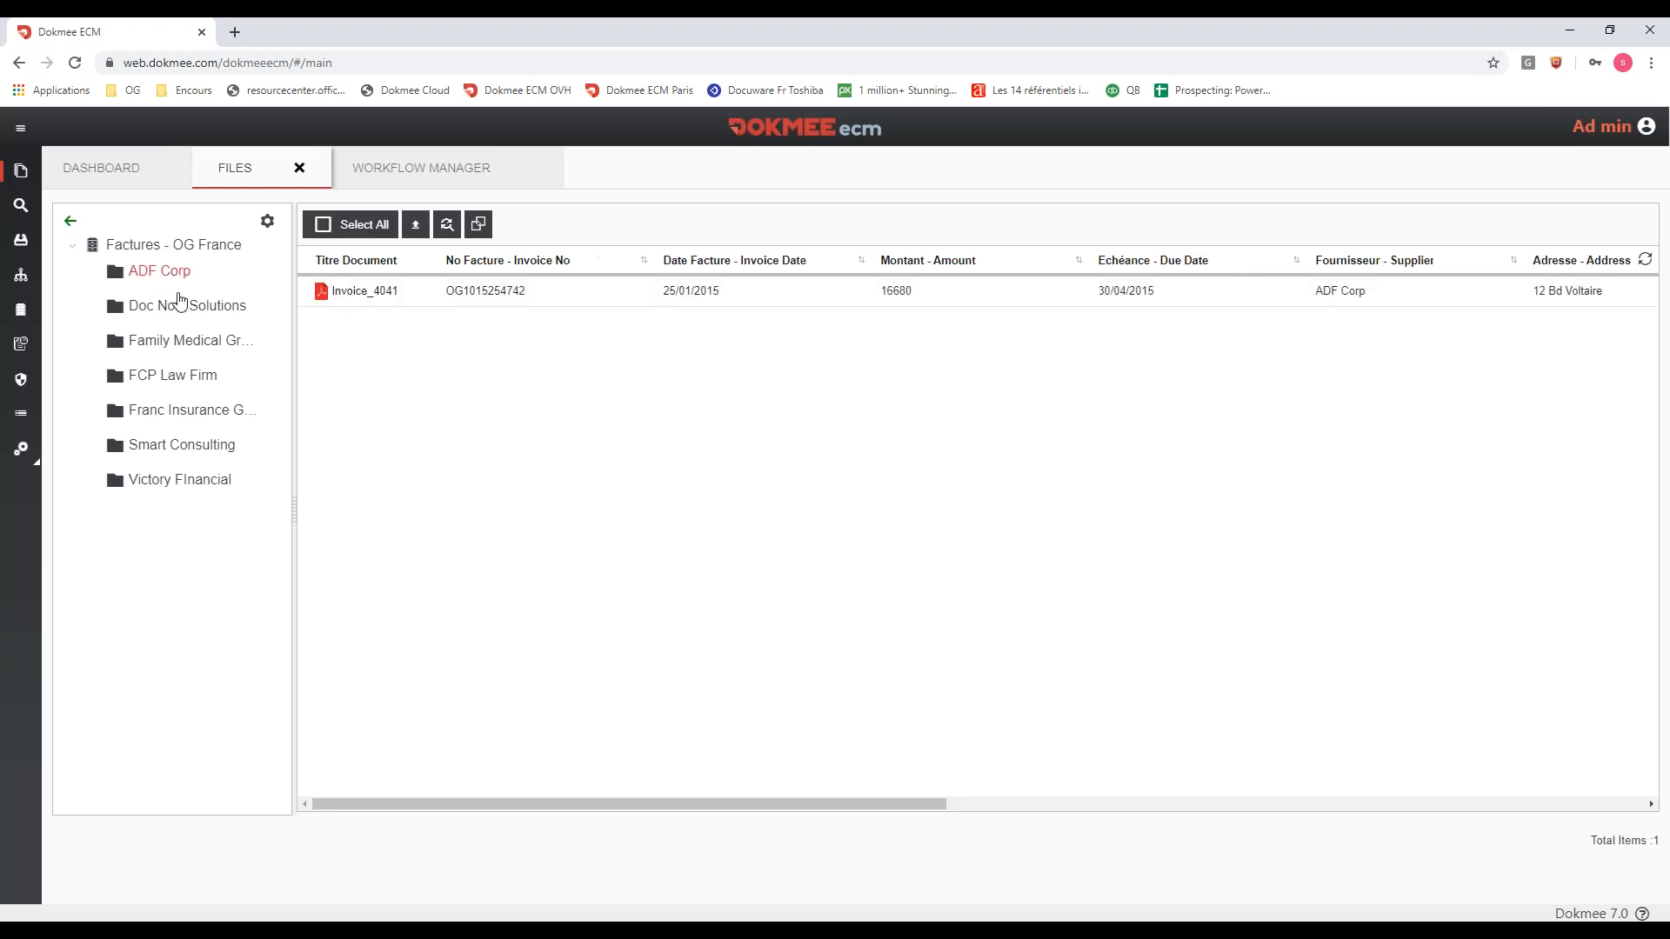
pyautogui.click(180, 310)
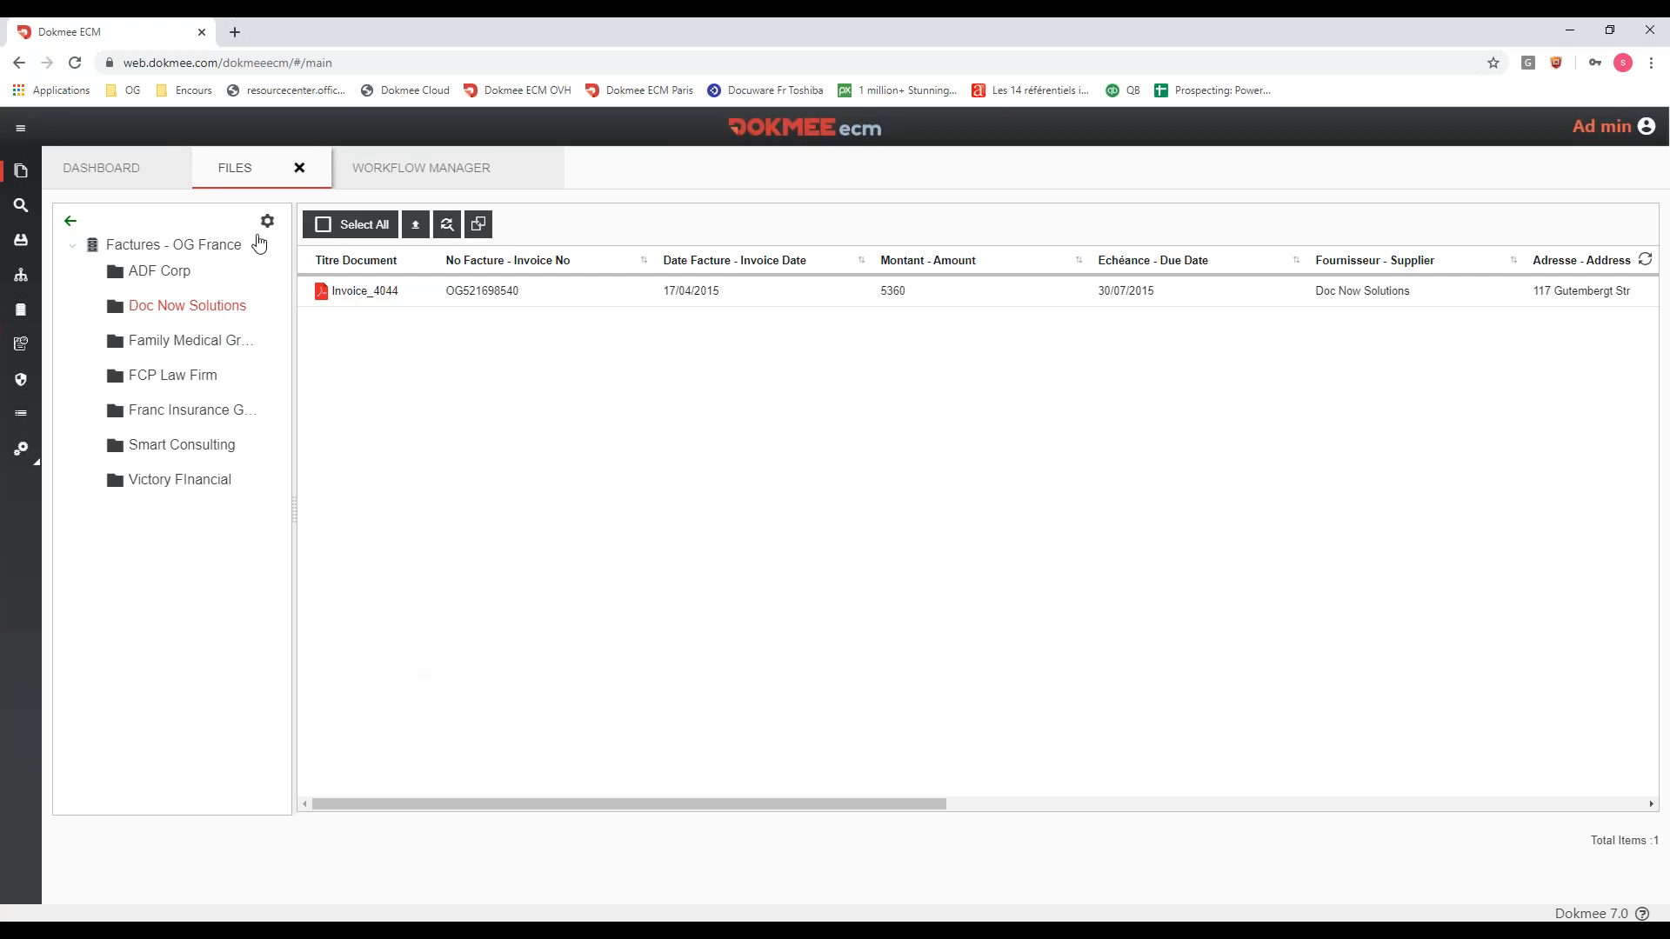
# - Add Pays - Country above Fournisseur - Supplier in the cabinet's custom folder structure, save it, and expand the United Kingdom folder
pyautogui.click(266, 224)
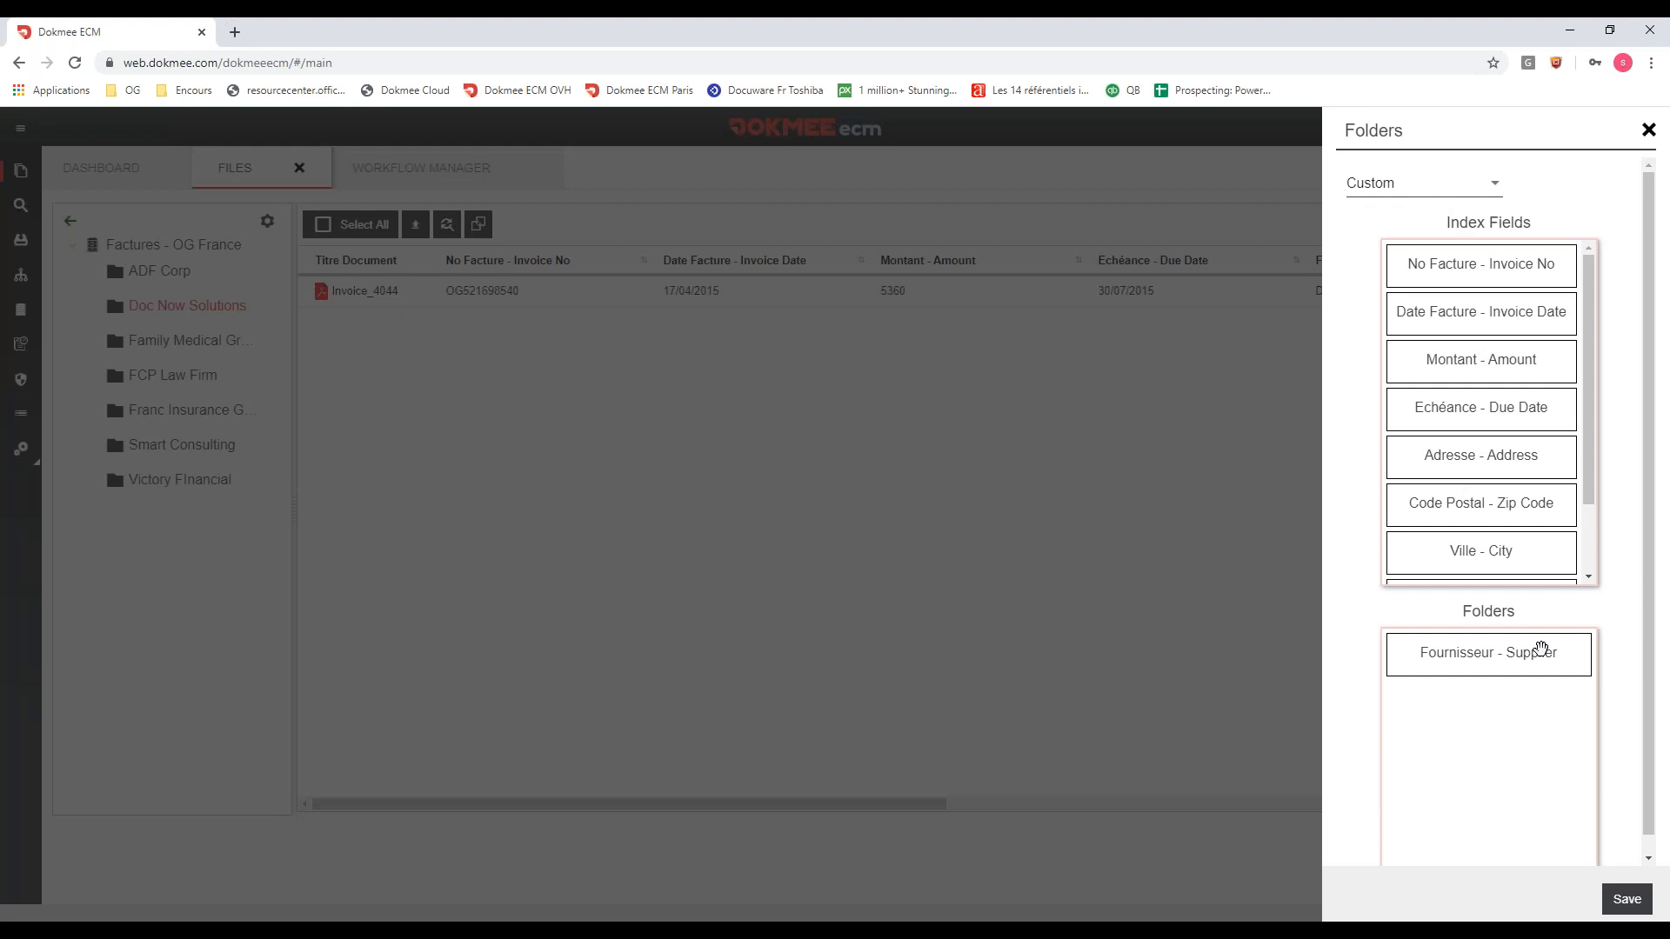
pyautogui.scroll(-1, 1543, 515)
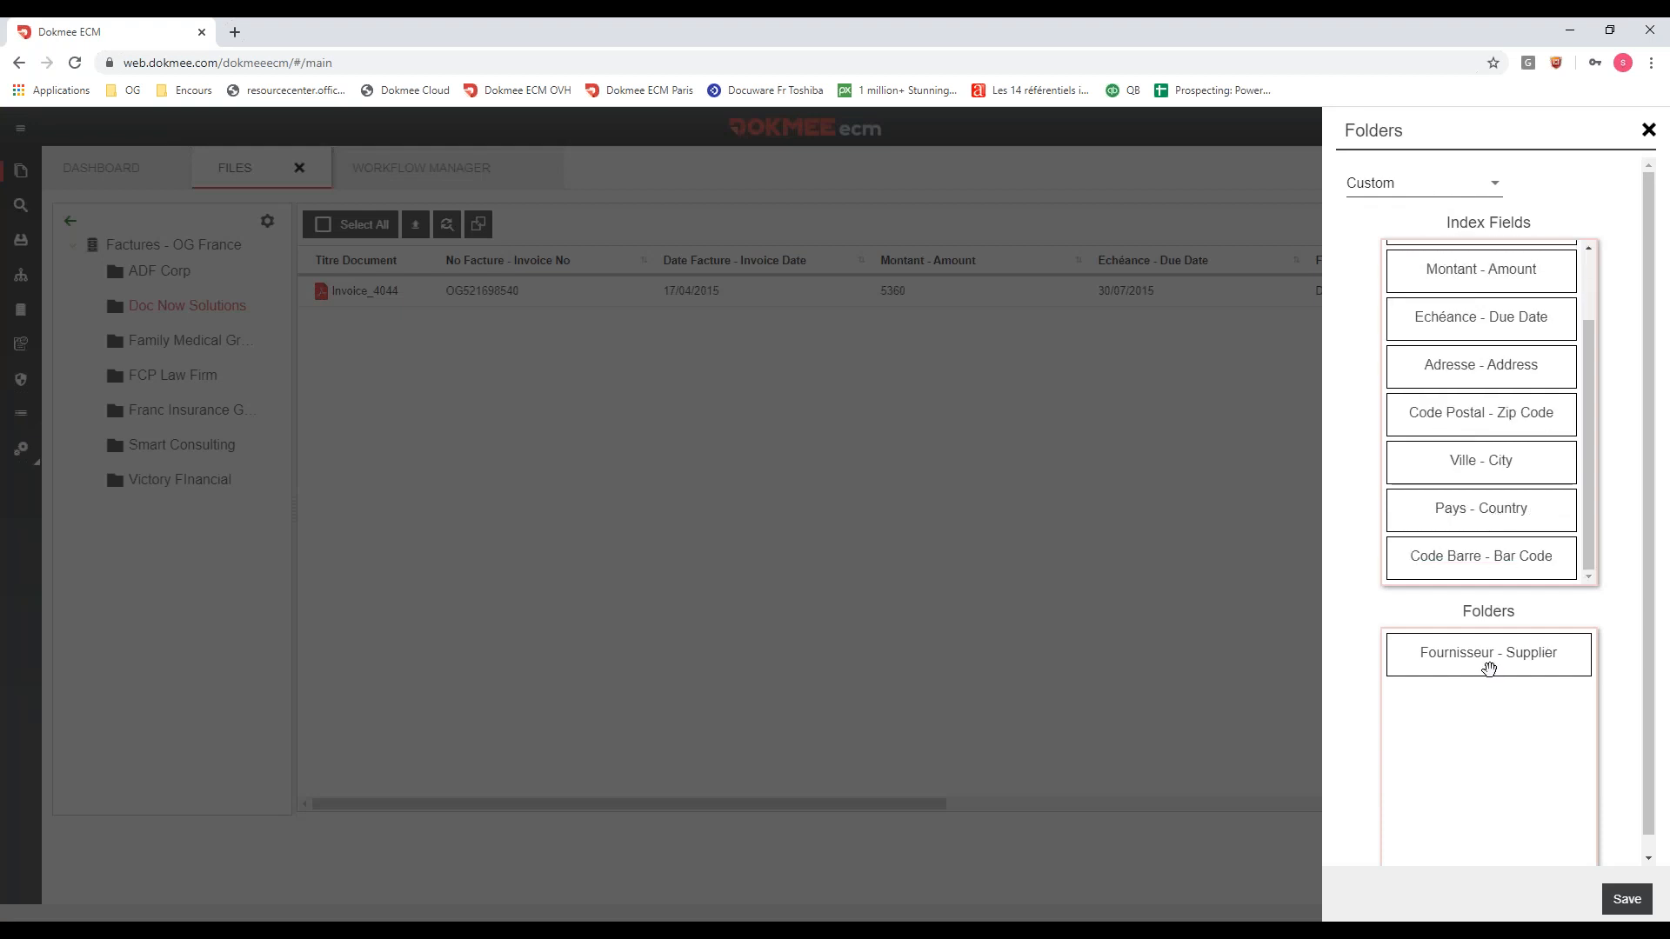
pyautogui.scroll(2, 1517, 410)
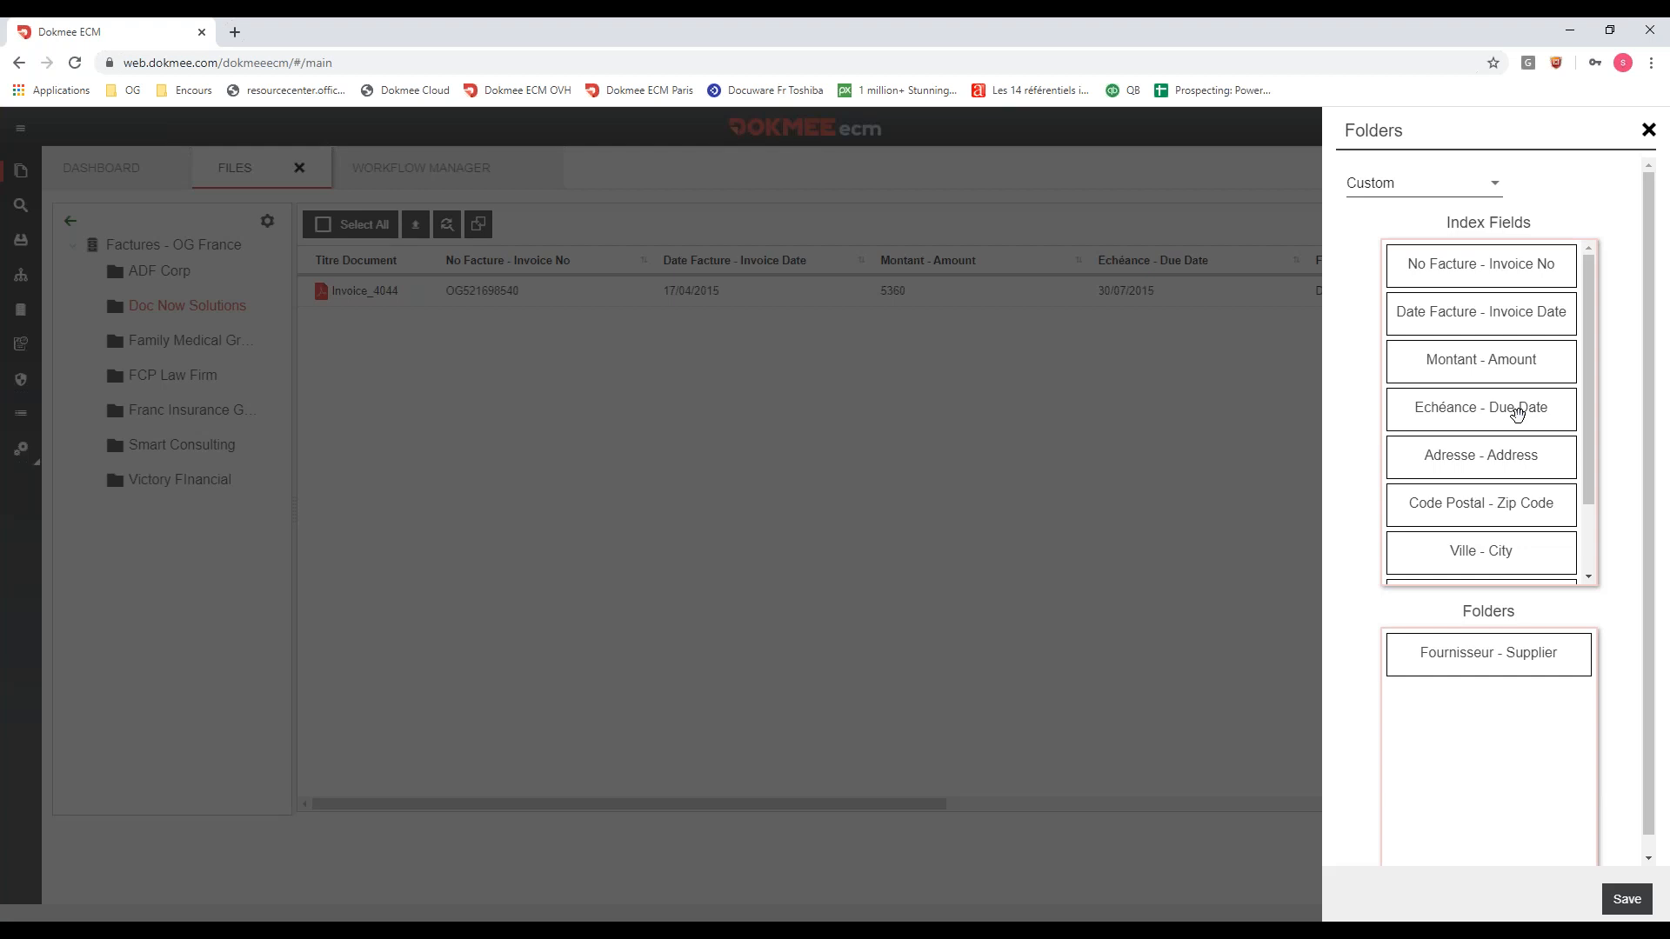
pyautogui.scroll(-2, 1484, 498)
pyautogui.moveTo(1484, 507); pyautogui.dragTo(1490, 652)
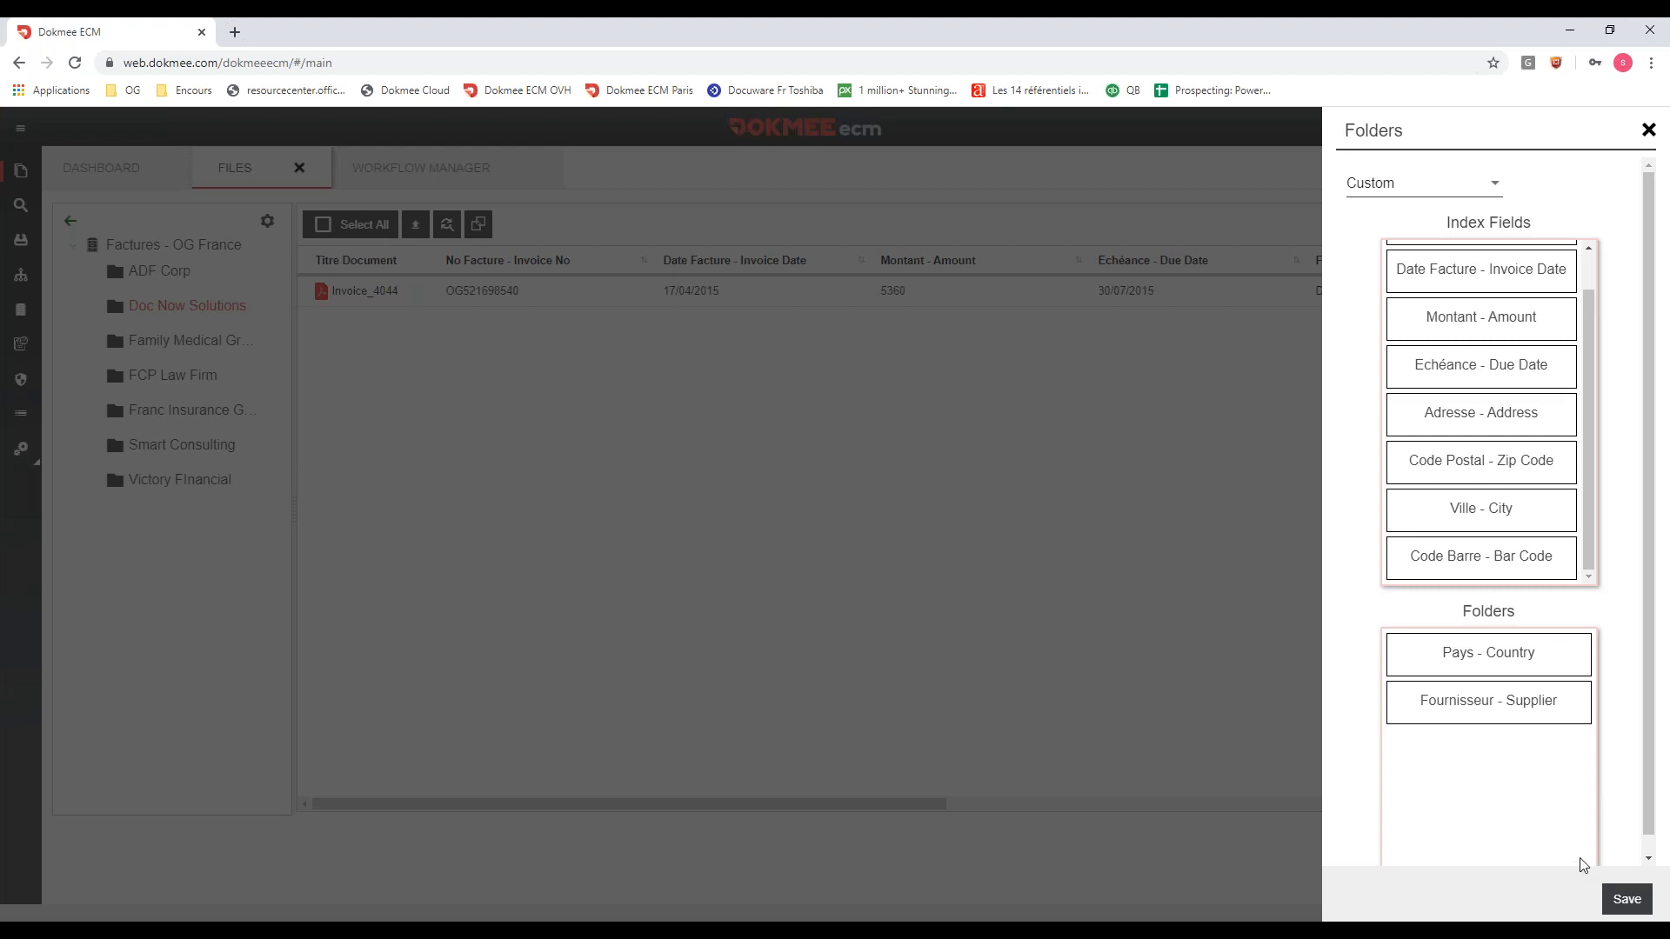
pyautogui.click(1639, 904)
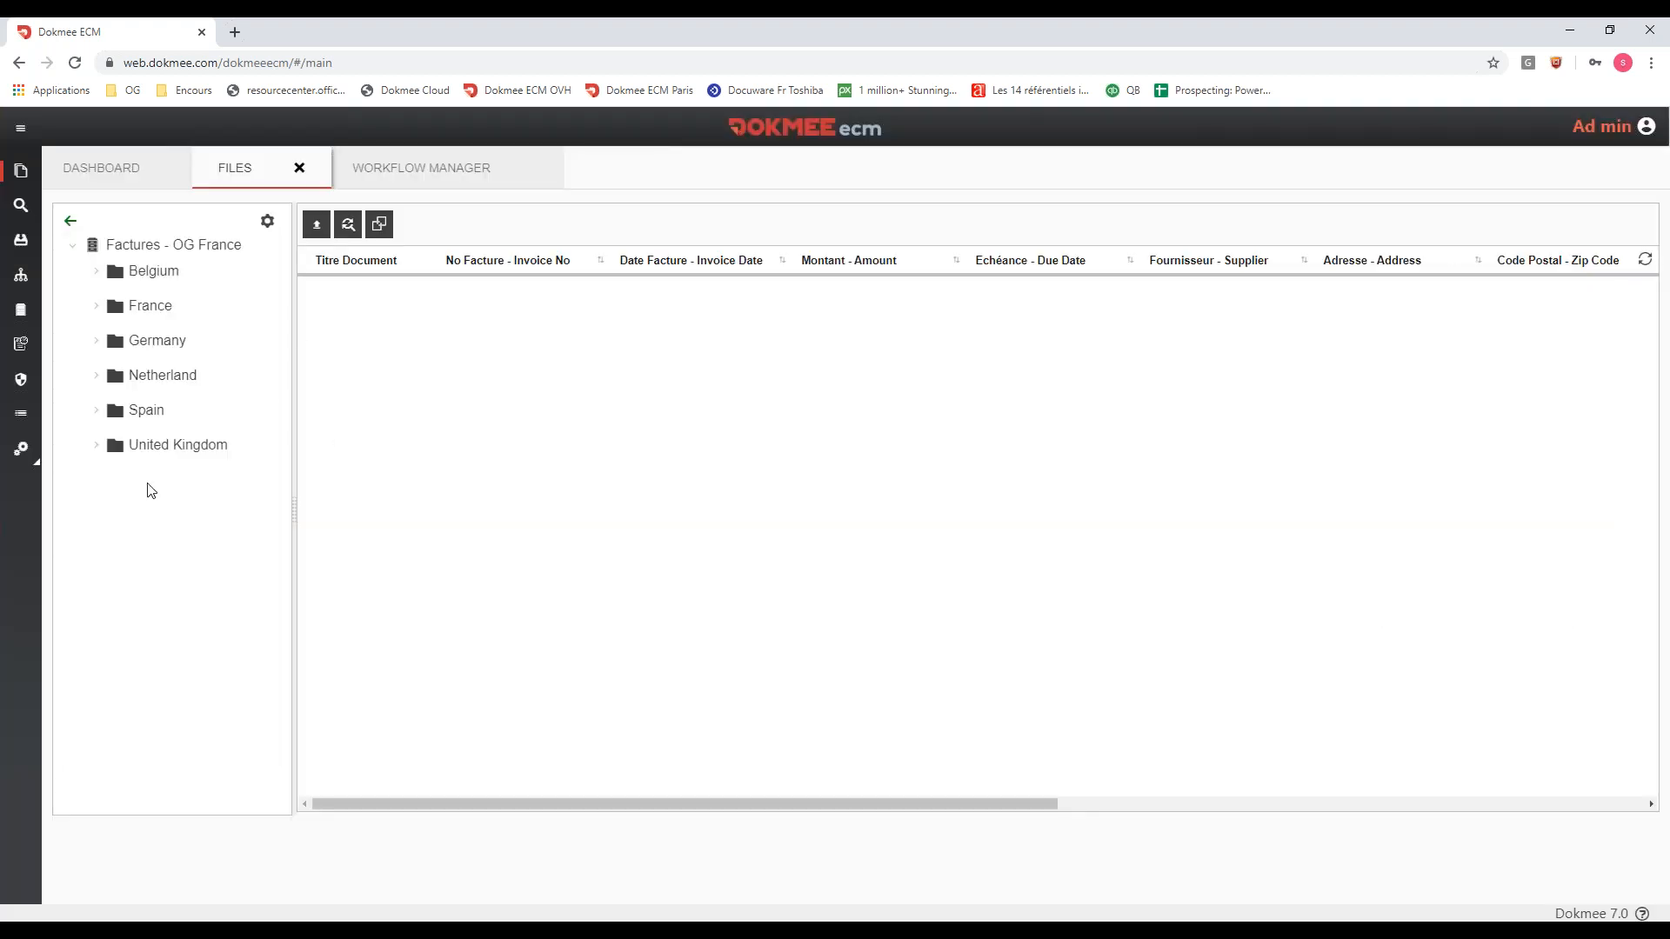
pyautogui.click(99, 447)
# - Sort the list in Workflow Manager by modified date, with the newest workflows first
pyautogui.click(421, 168)
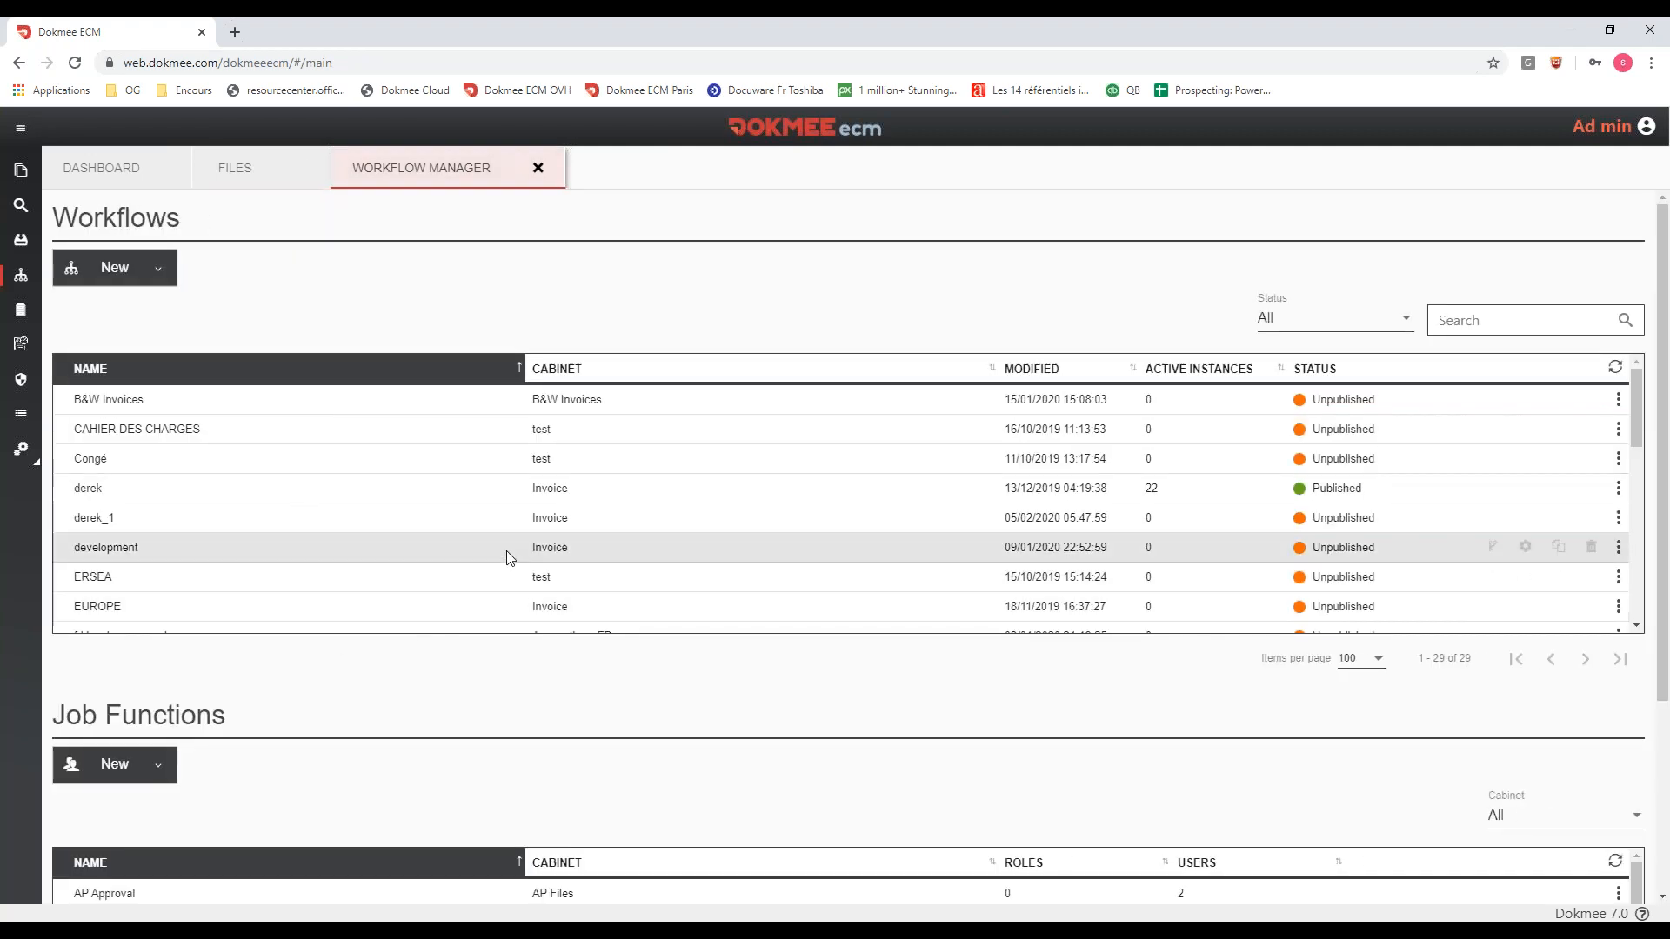
pyautogui.scroll(-2, 1016, 451)
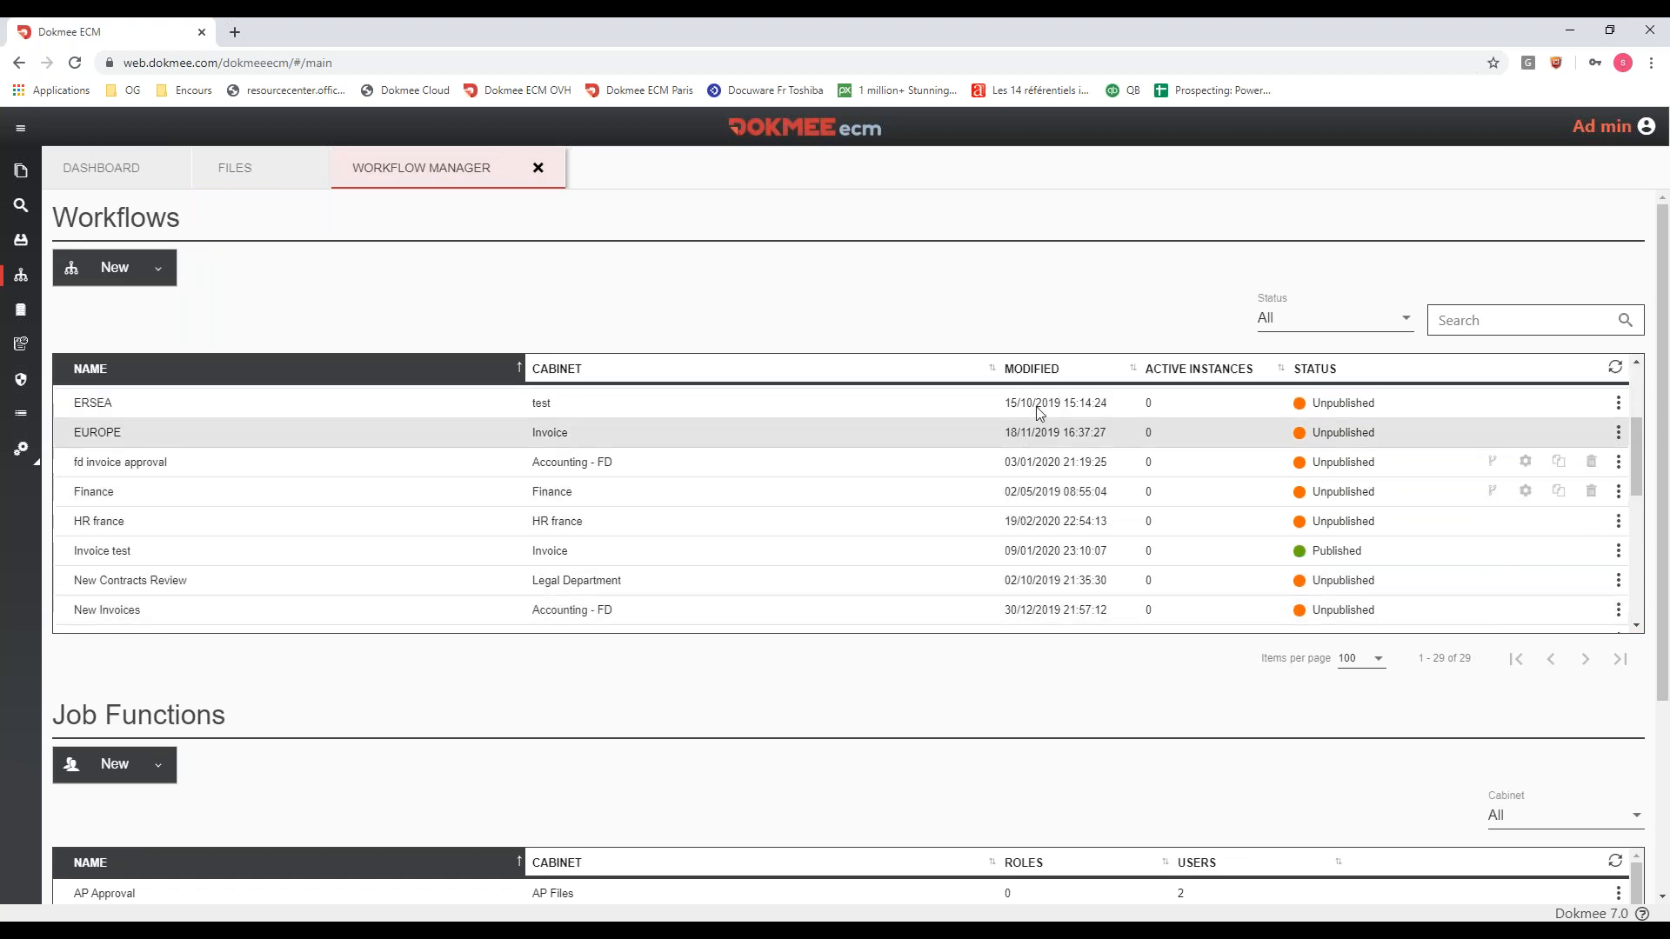
pyautogui.click(1036, 377)
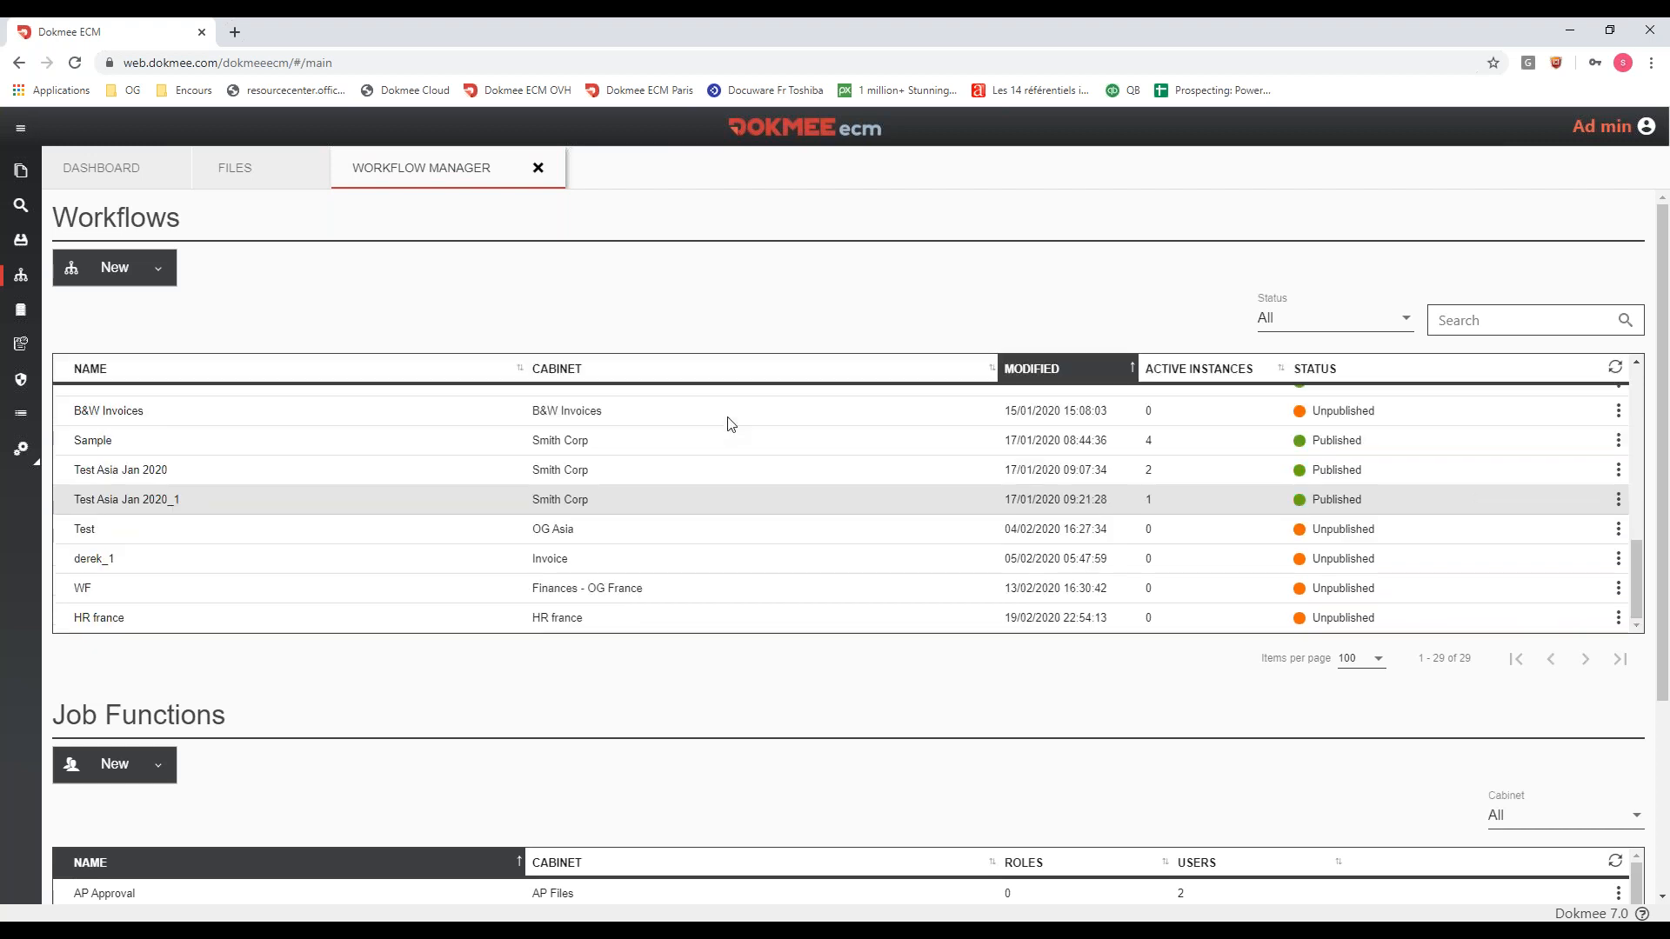
pyautogui.click(1033, 368)
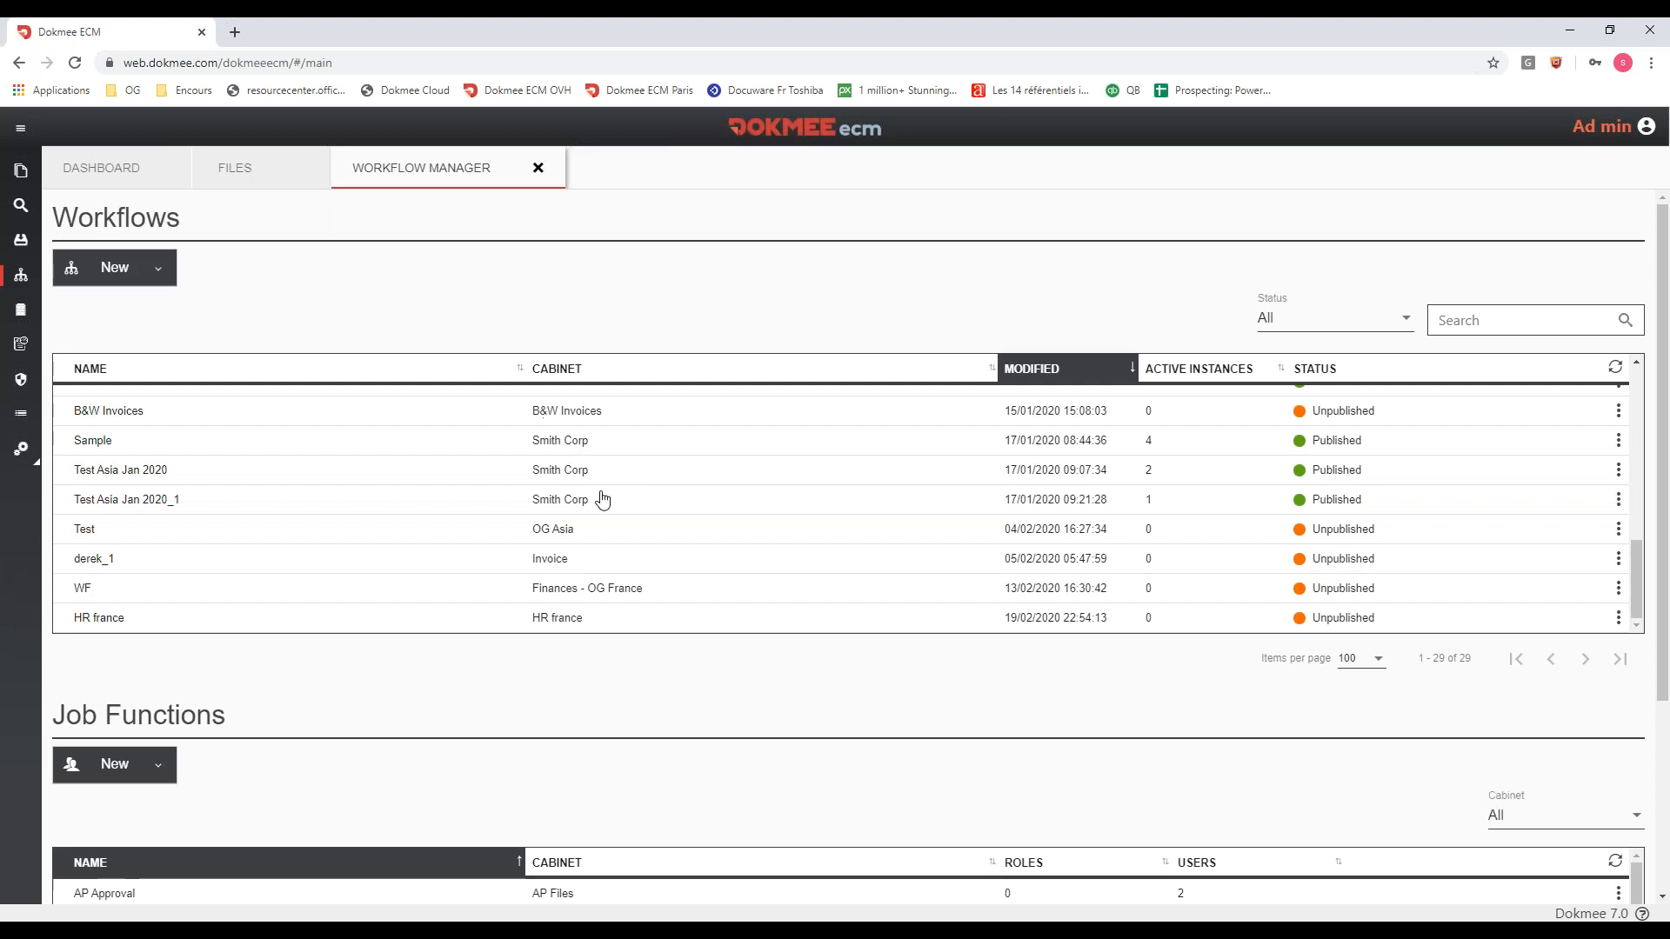
pyautogui.scroll(3, 619, 499)
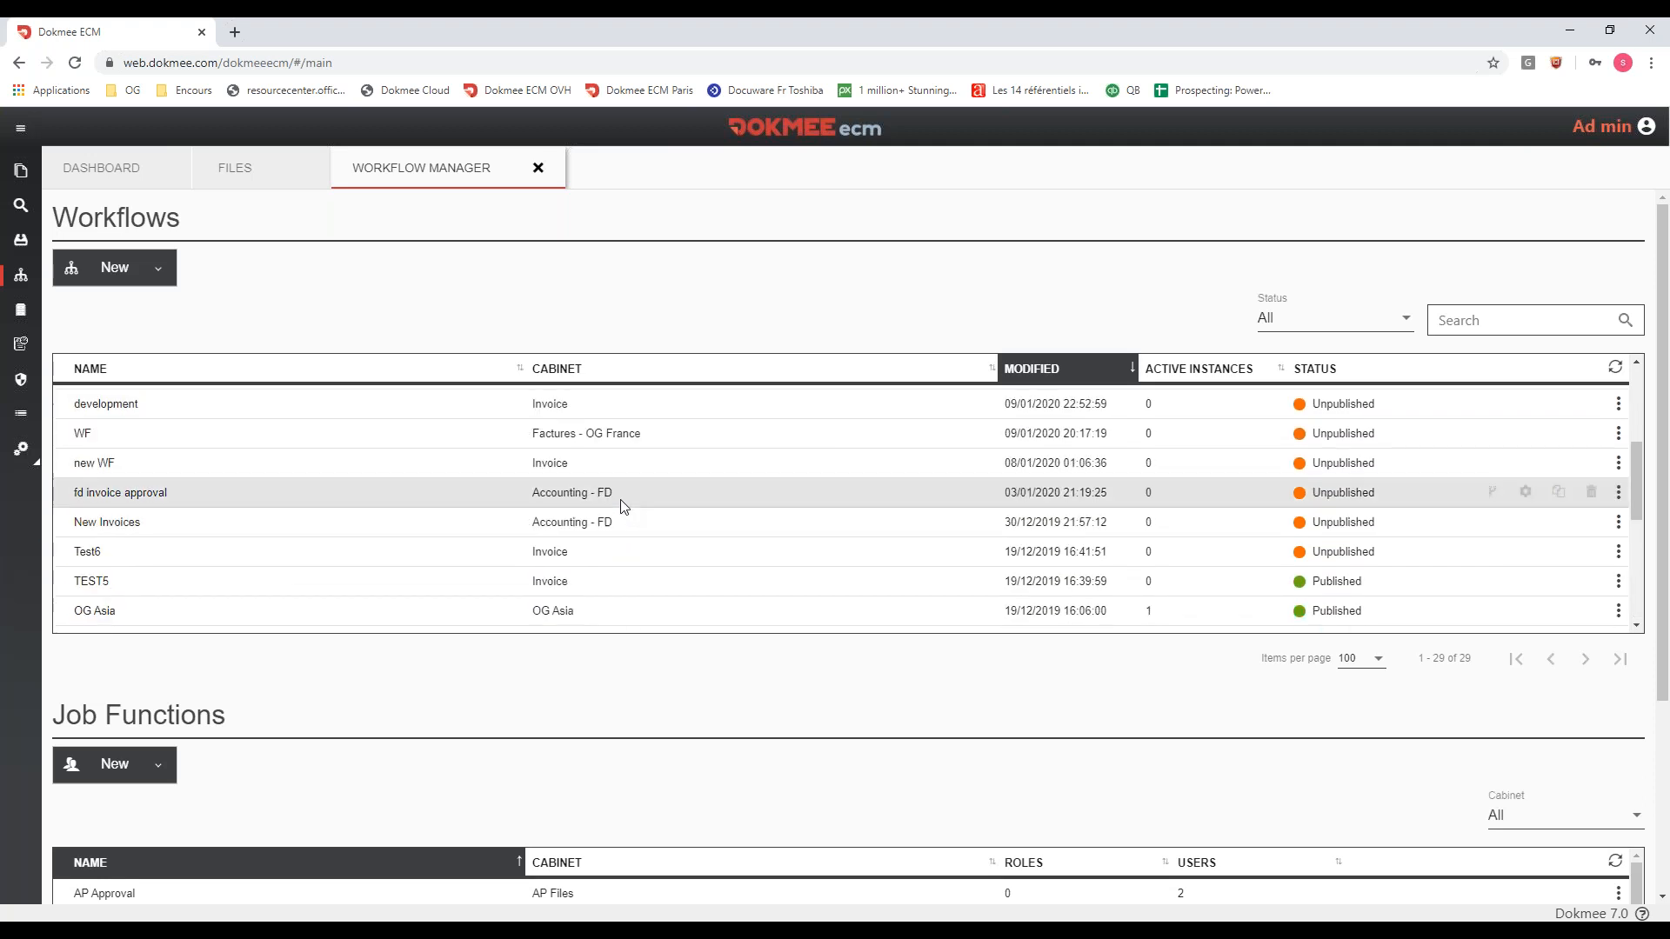
pyautogui.scroll(3, 623, 504)
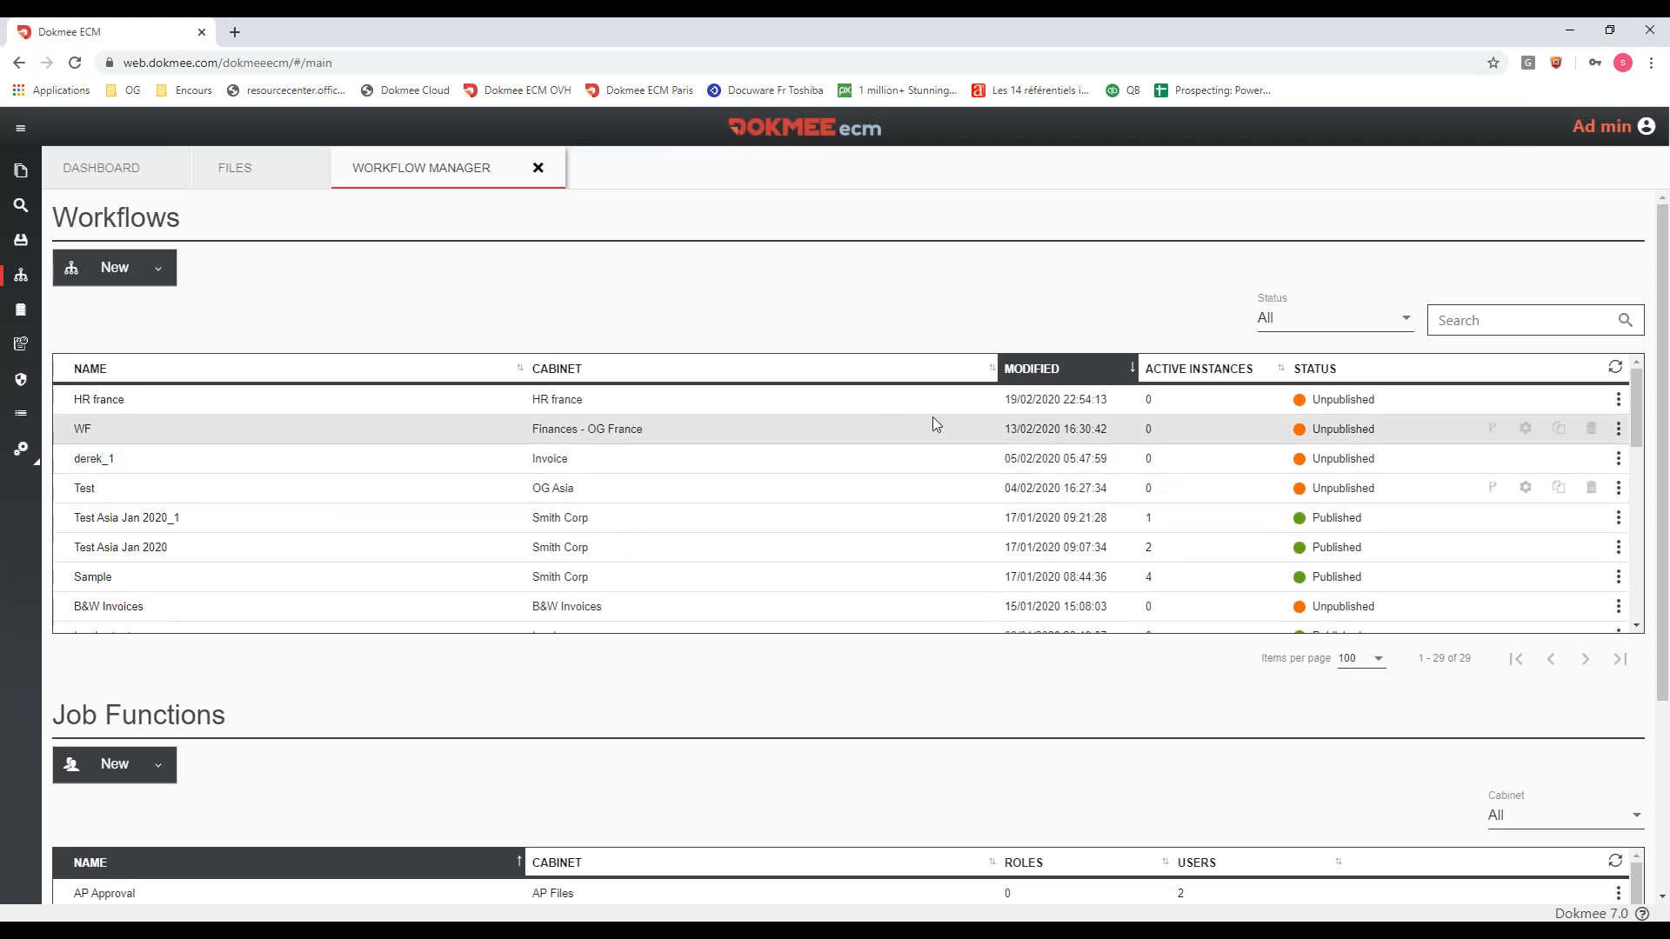
# - Open version 1 of the HR france workflow in Process Builder and examine its approval and candidate selection diagram
pyautogui.doubleClick(1035, 405)
pyautogui.doubleClick(543, 219)
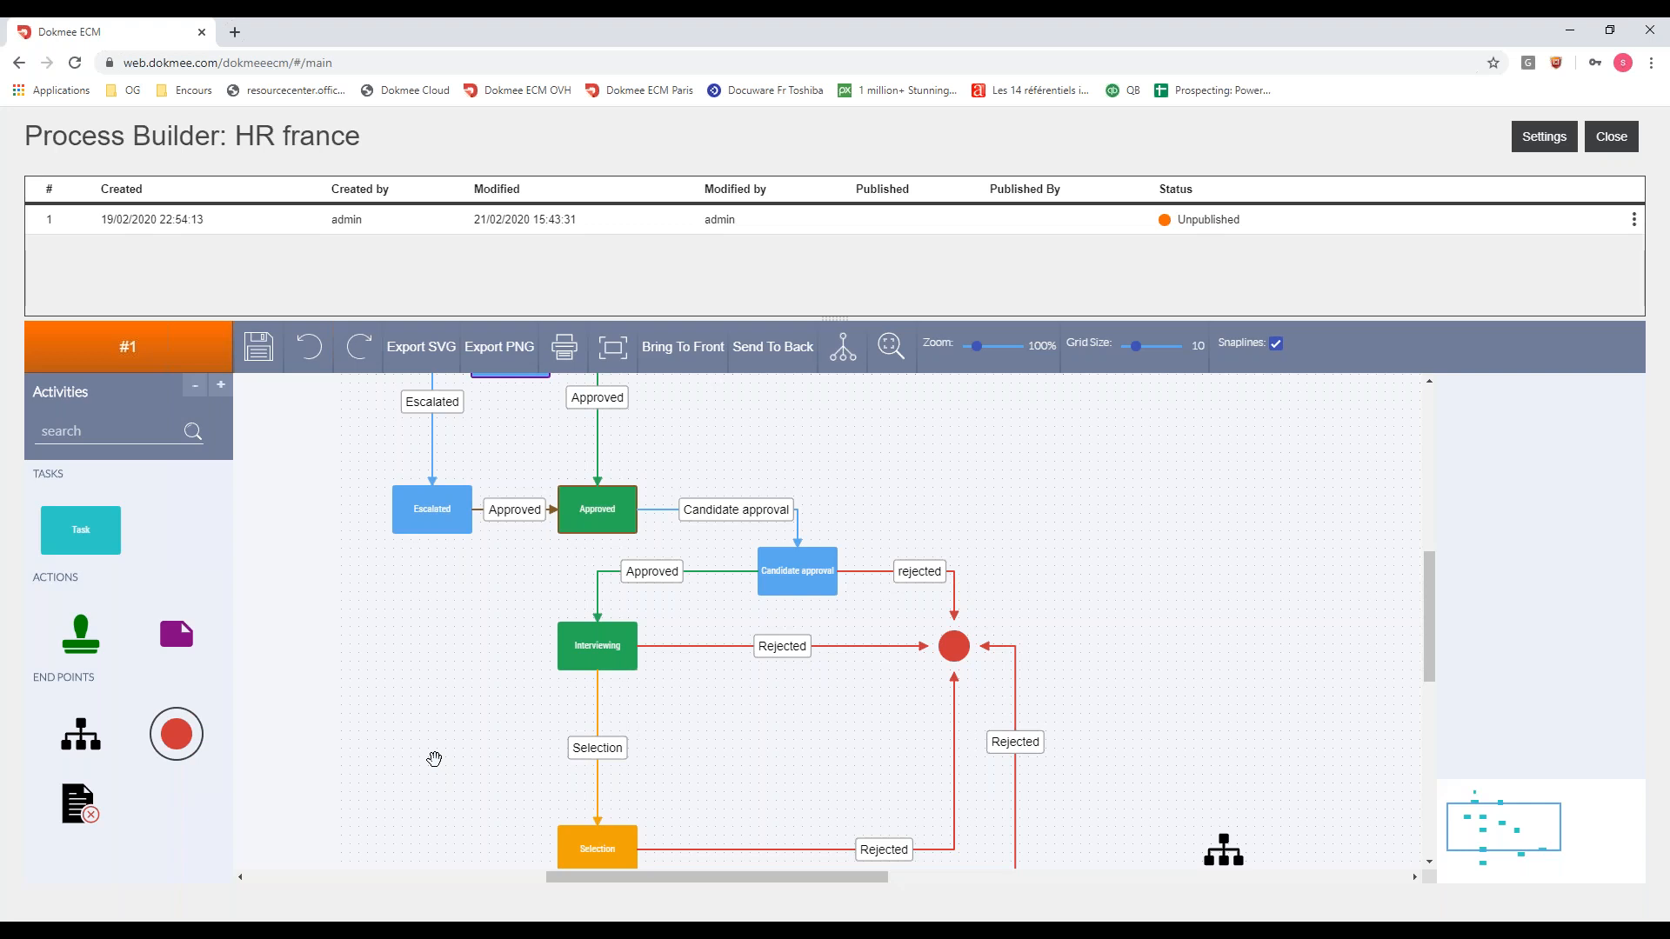
pyautogui.scroll(1, 434, 759)
pyautogui.scroll(2, 434, 759)
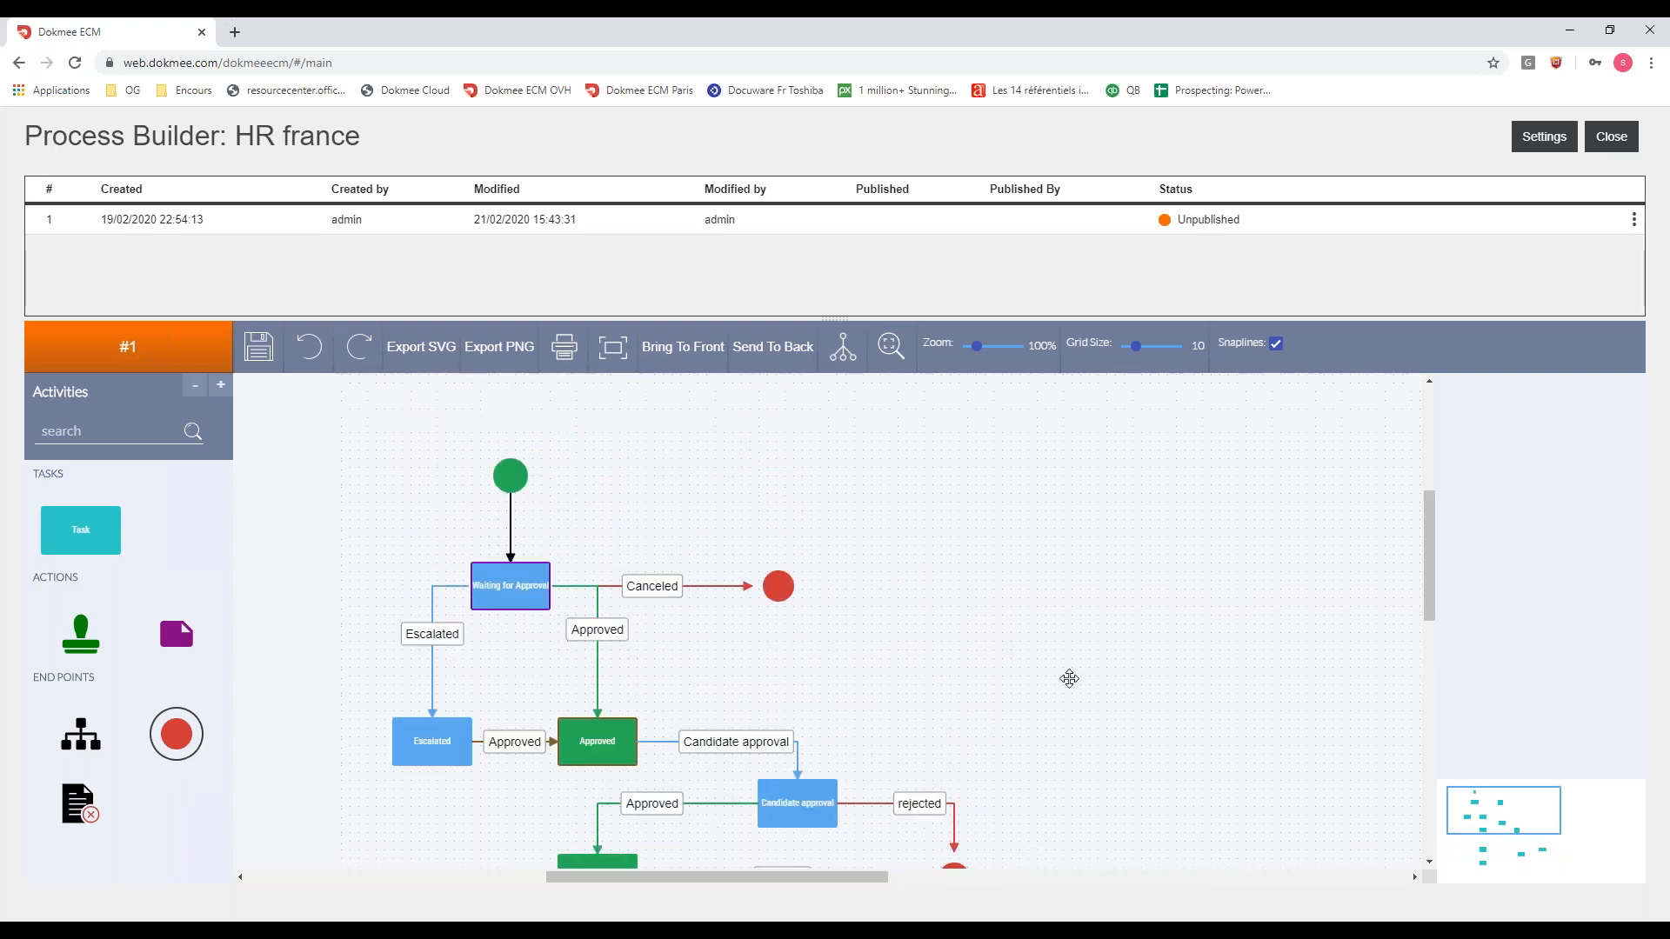
pyautogui.scroll(1, 1083, 687)
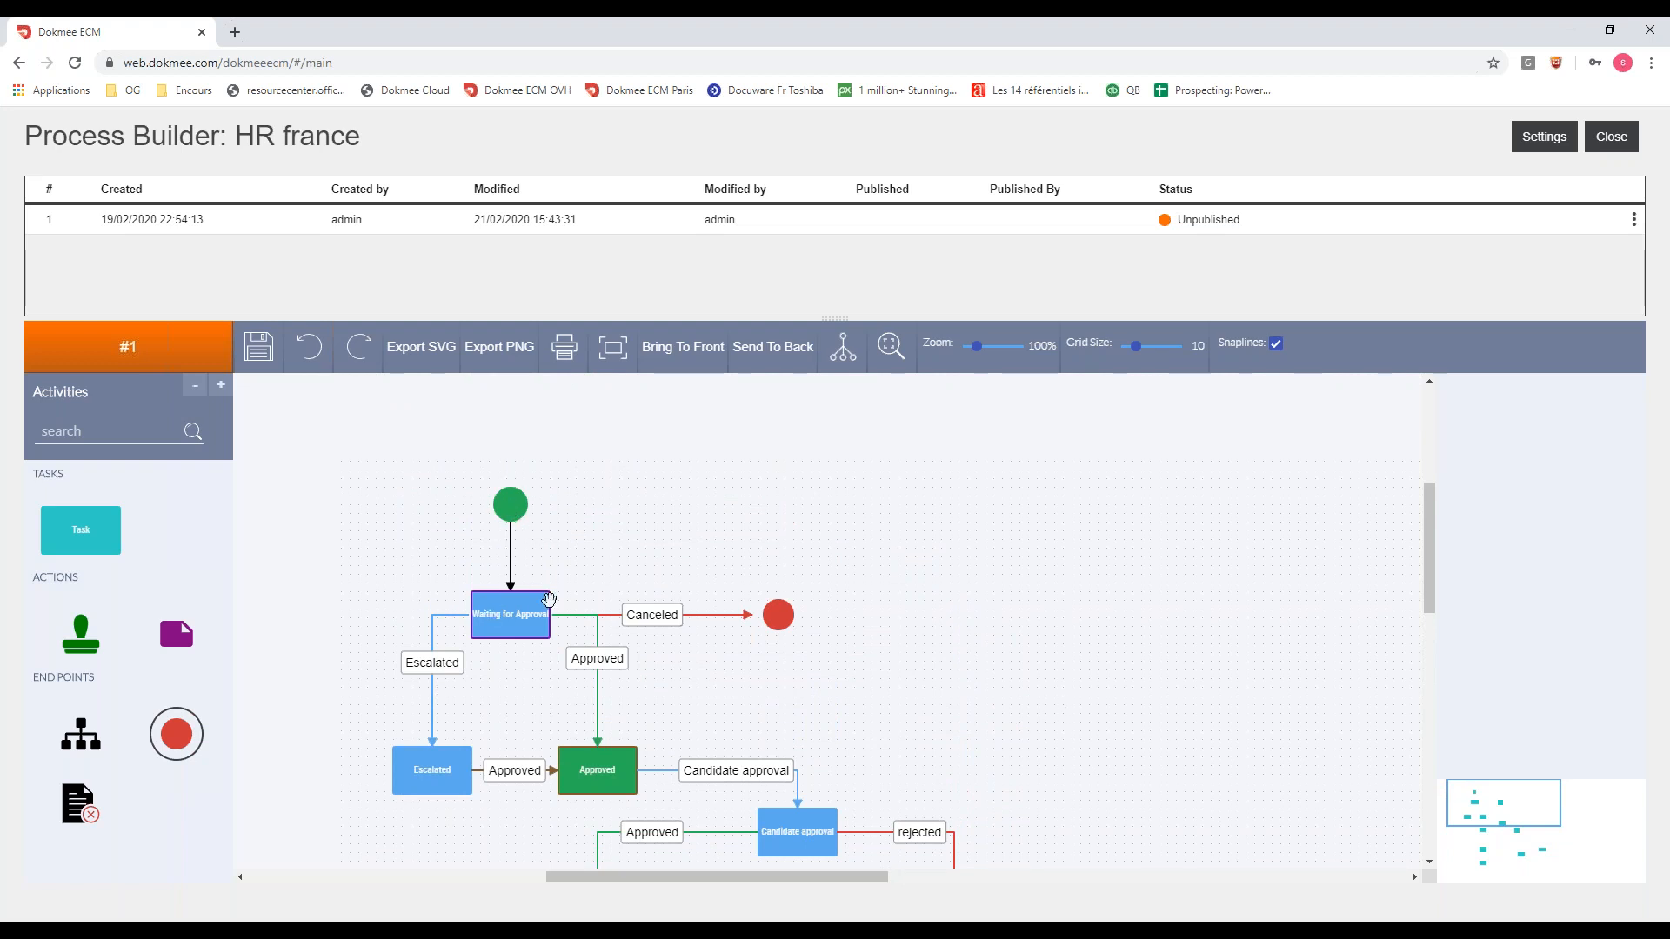
pyautogui.moveTo(1116, 645); pyautogui.dragTo(1117, 642)
pyautogui.scroll(-2, 1117, 642)
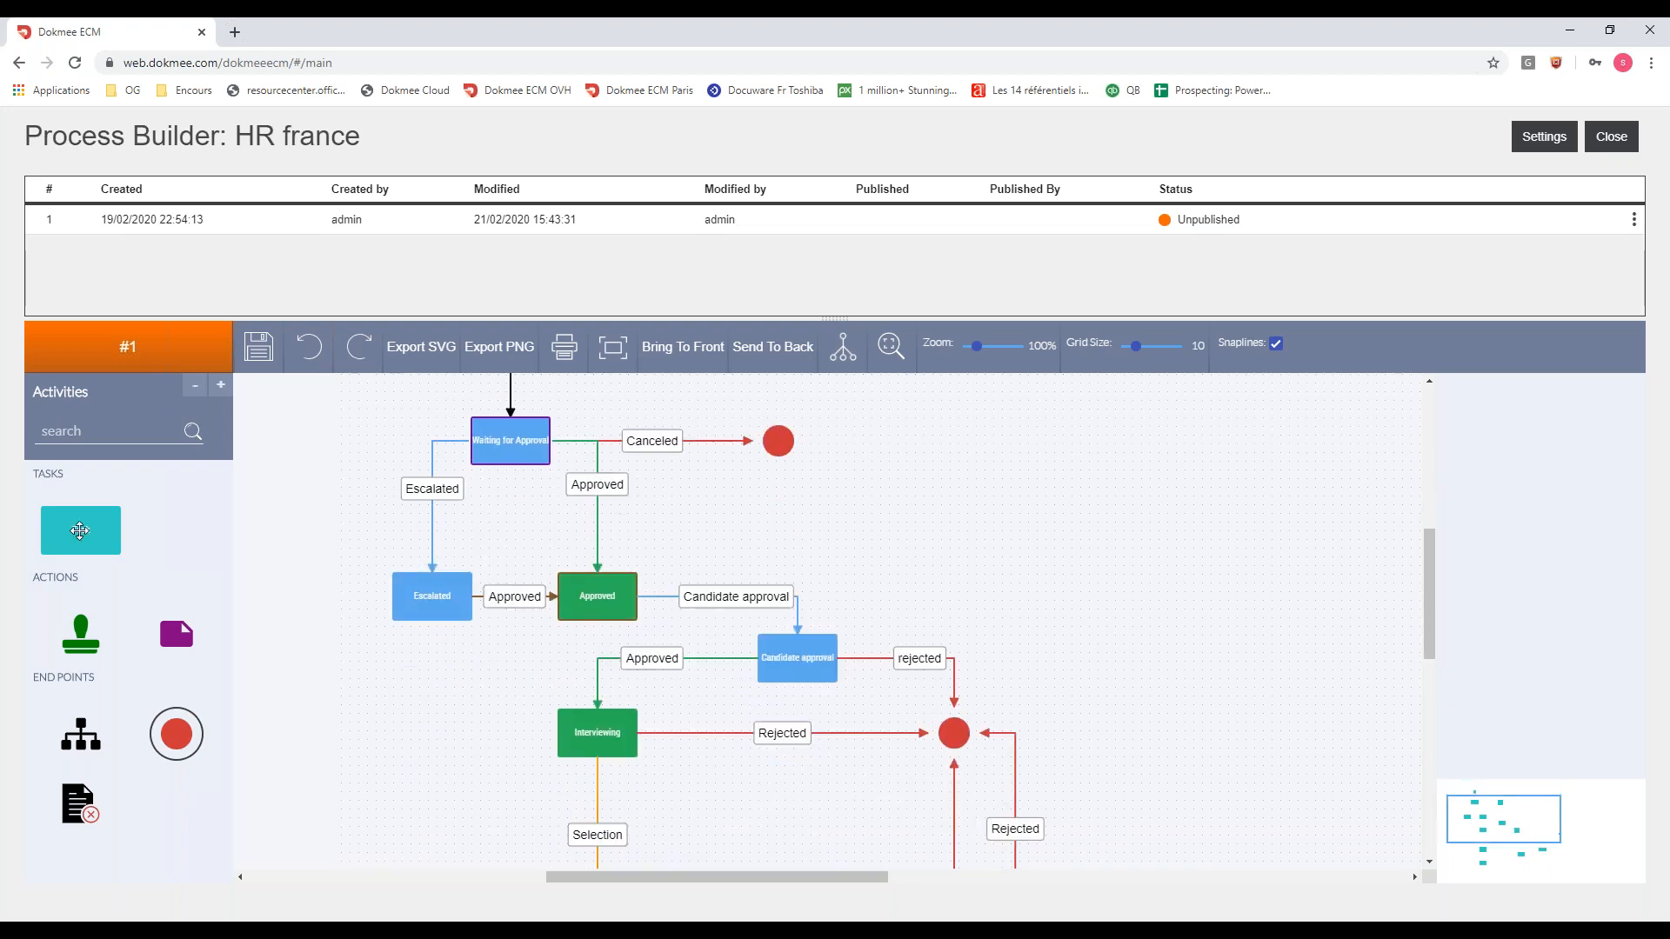
# - Try adding a task named HR france to the workflow diagram and cancel its settings
pyautogui.moveTo(453, 781); pyautogui.dragTo(449, 778)
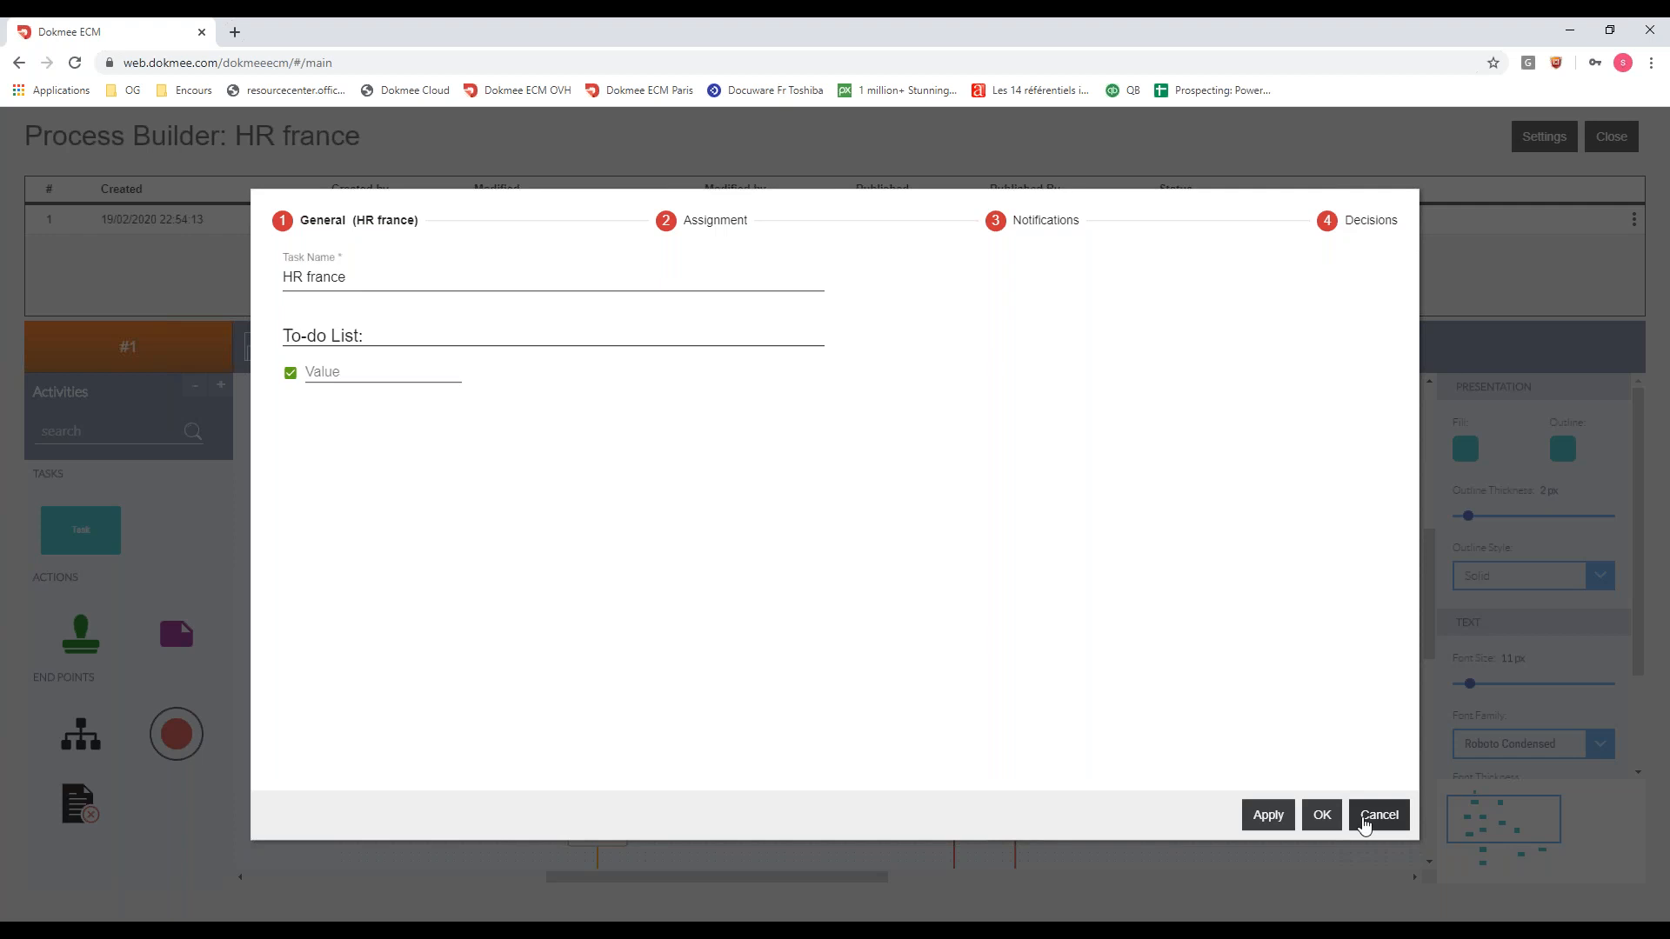
pyautogui.click(1378, 815)
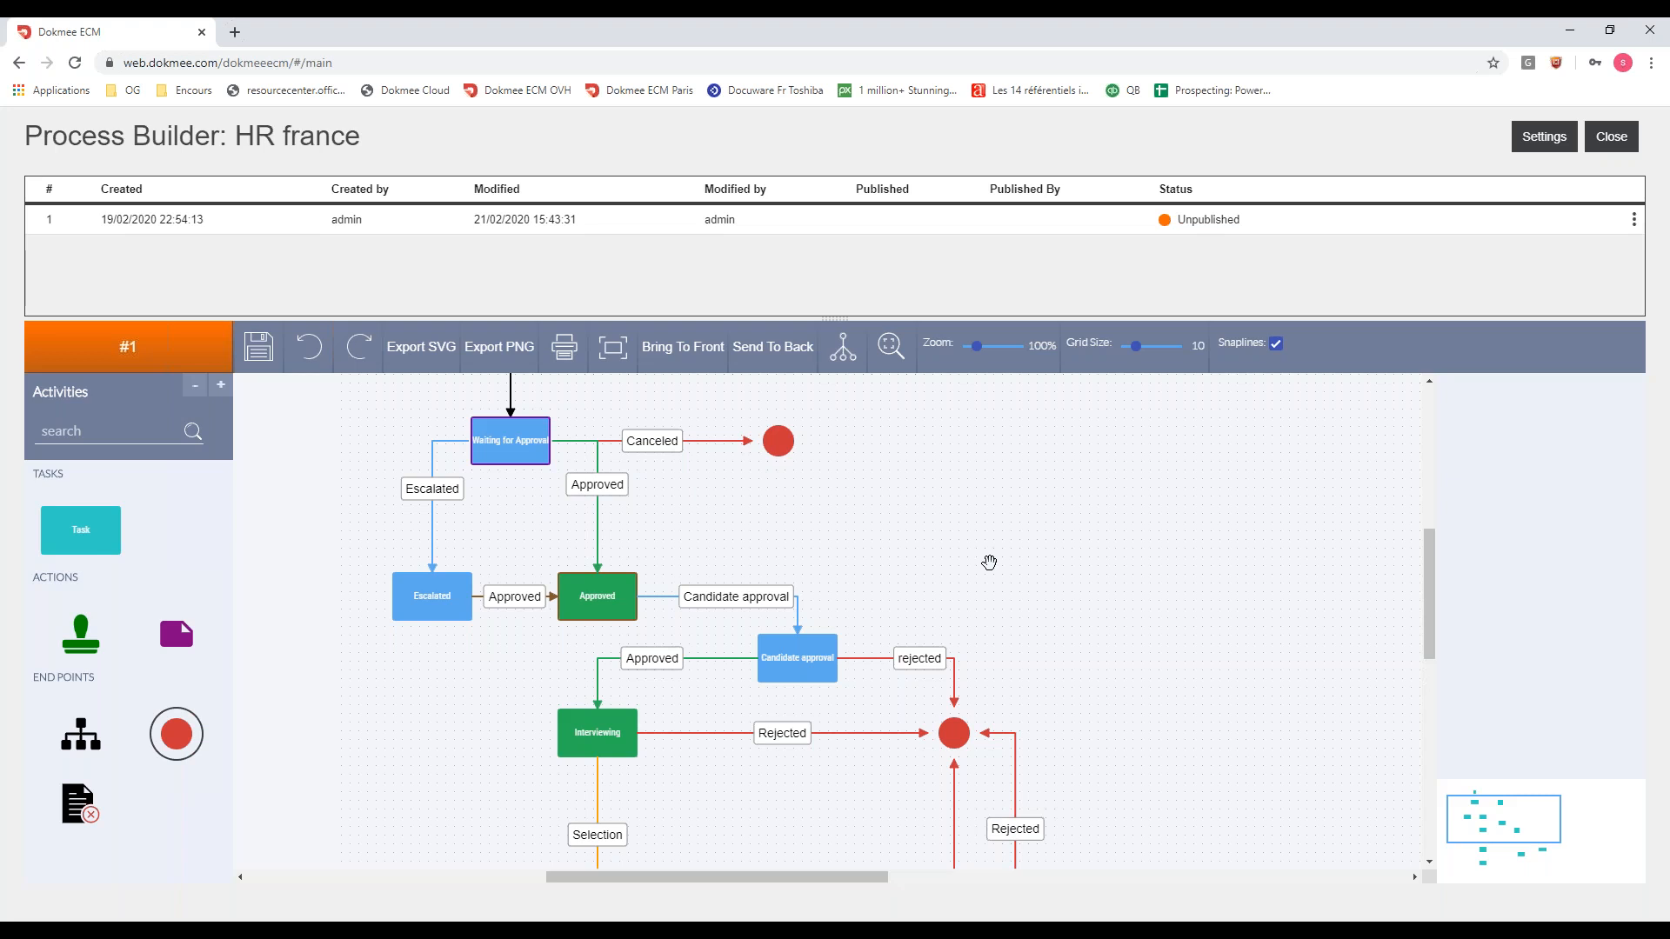
# - Switch to the PPTDokmeeFujitsu.pptx presentation in PowerPoint and select slide 9, the closing Thank You slide
pyautogui.click(556, 931)
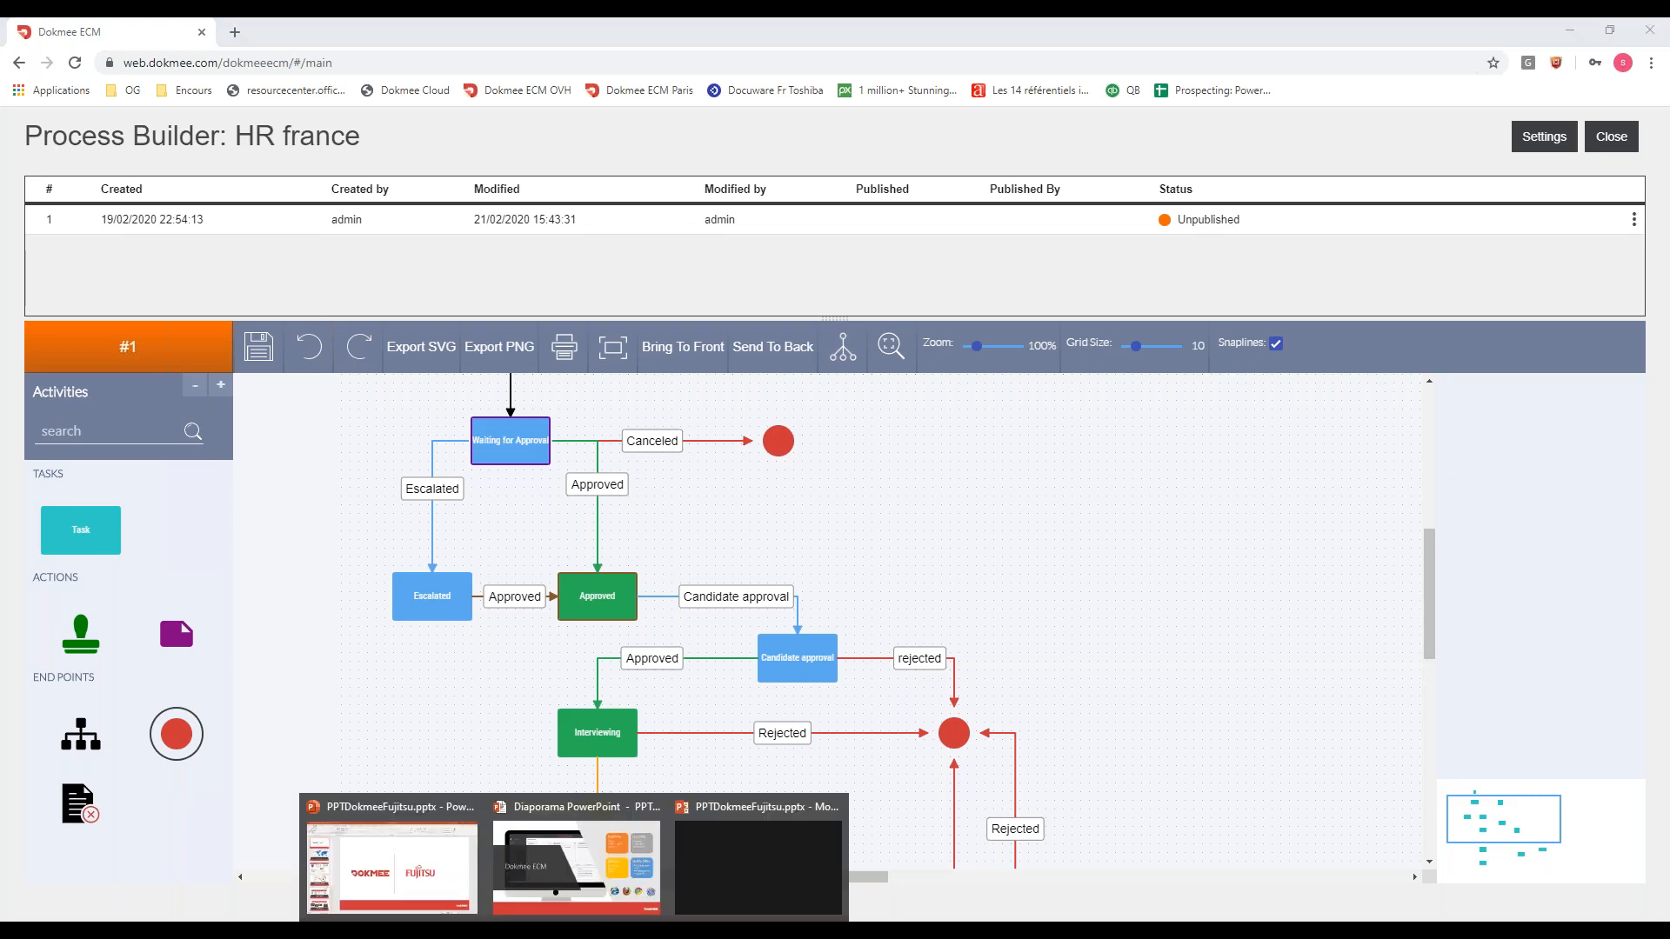
pyautogui.click(447, 884)
pyautogui.scroll(-6, 133, 673)
pyautogui.click(130, 813)
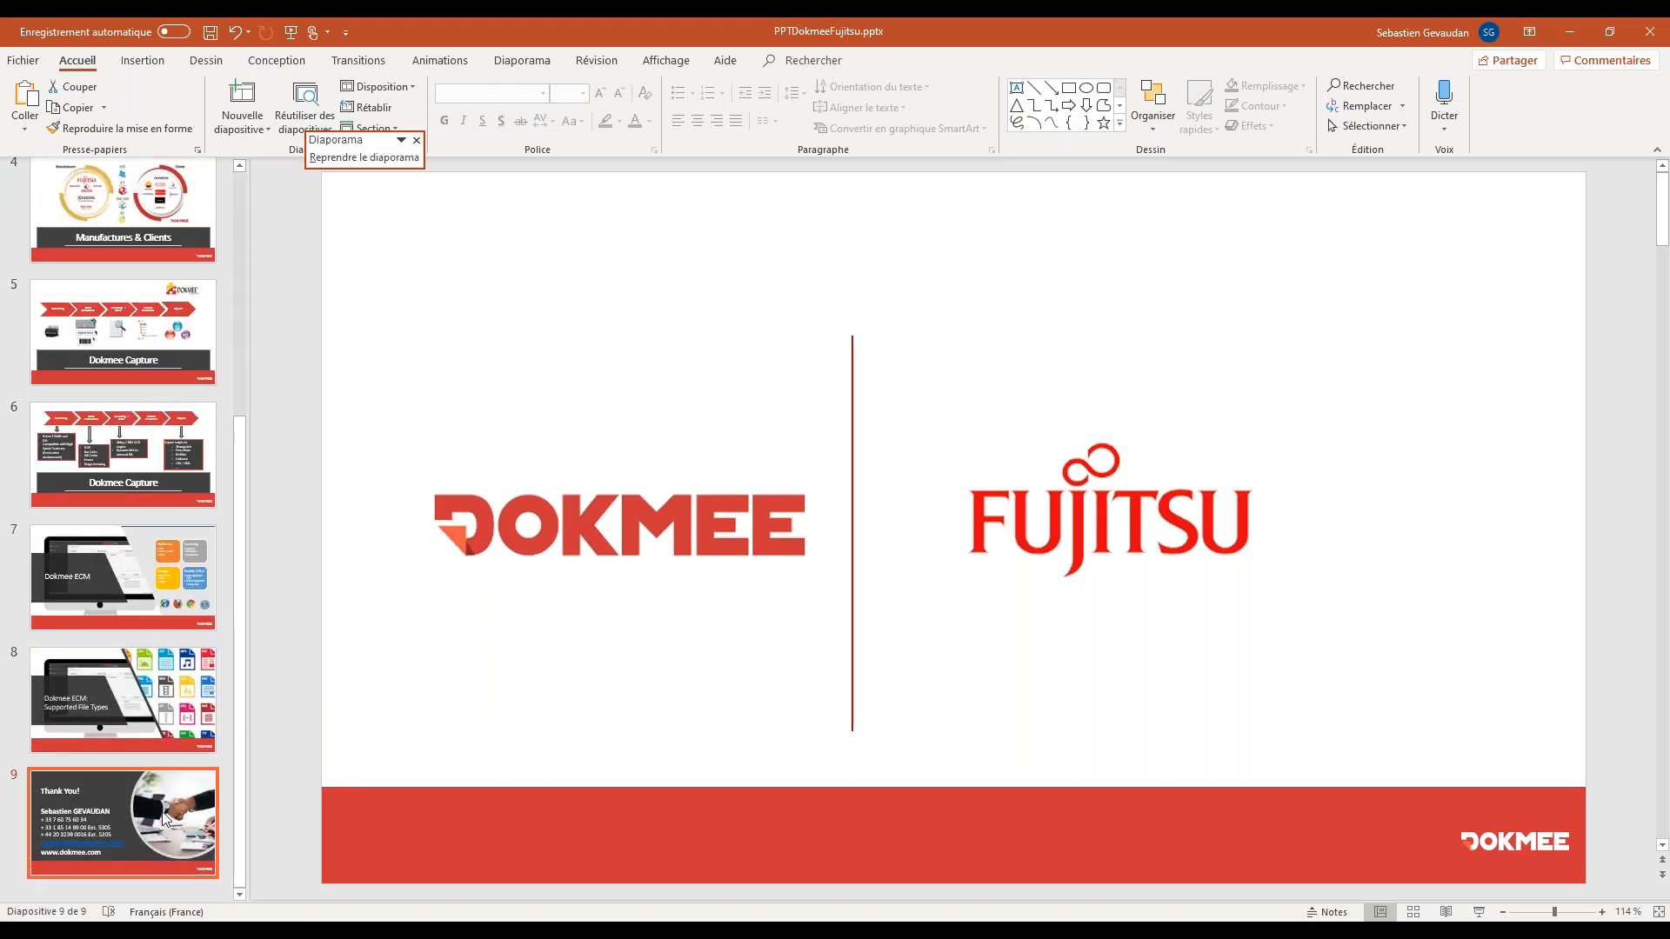